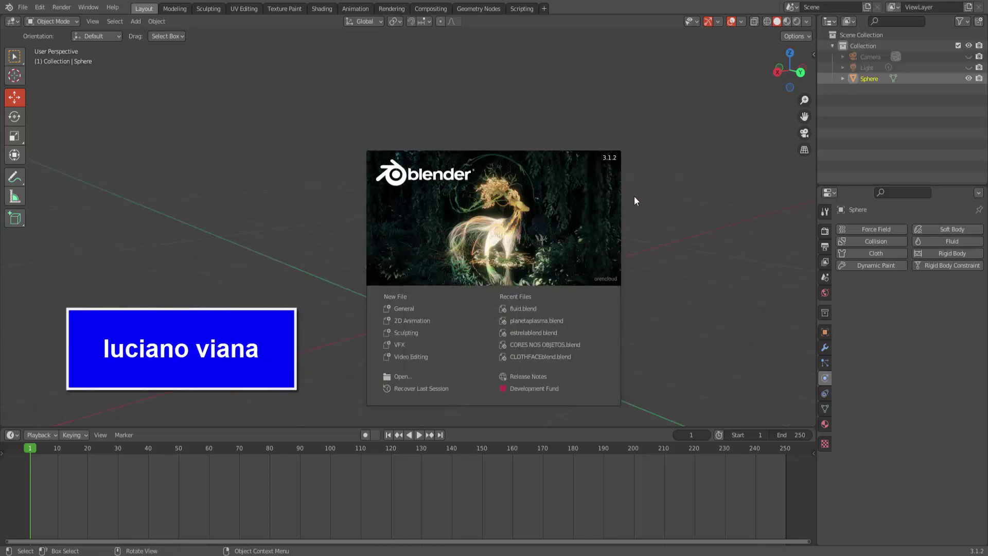
# Close the startup splash, zoom the viewport, and deselect the bowl
pyautogui.click(648, 202)
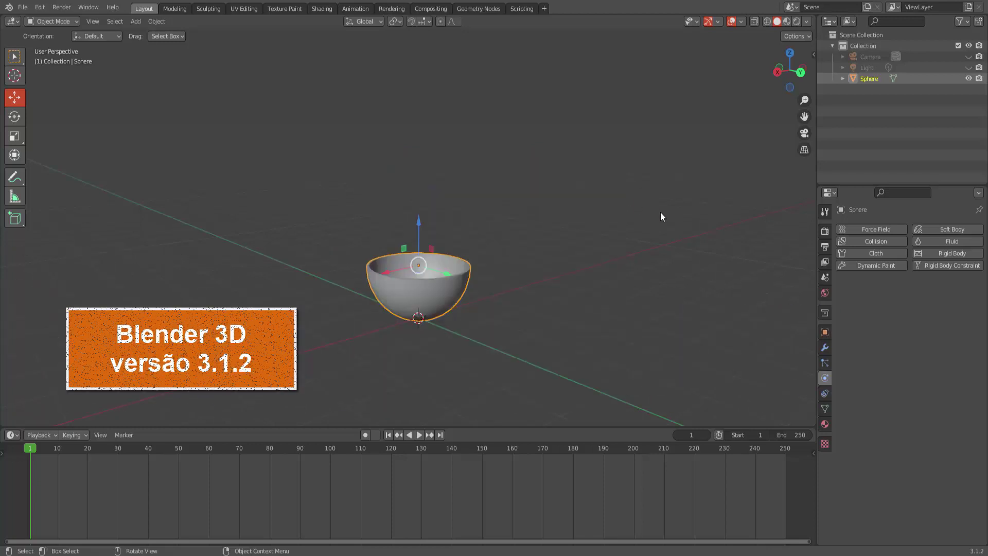
pyautogui.scroll(2, 473, 298)
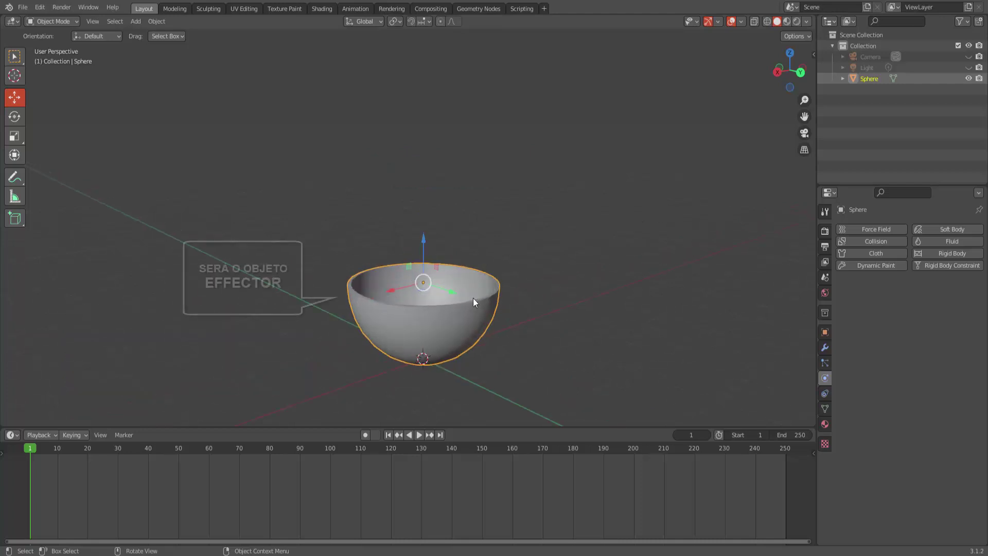
pyautogui.scroll(-2, 661, 158)
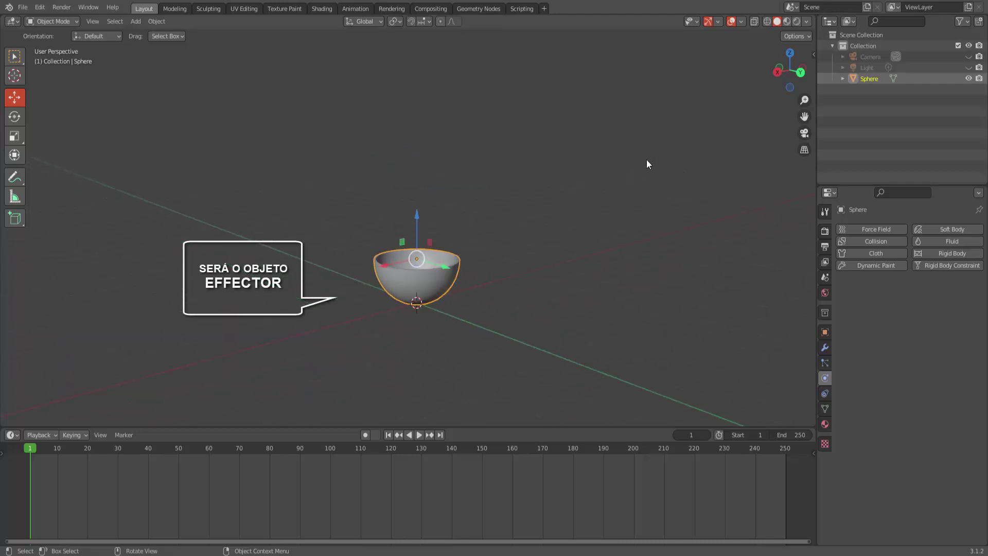
pyautogui.scroll(2, 646, 161)
pyautogui.scroll(-1, 645, 161)
pyautogui.click(645, 161)
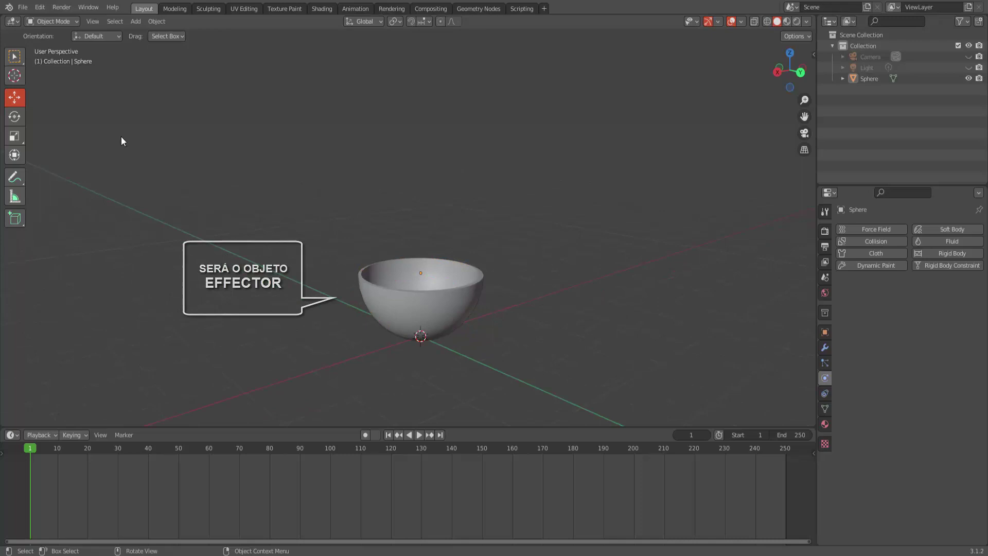
# Add a UV sphere, scale it down, and lift it high above the bowl along Z
pyautogui.click(139, 23)
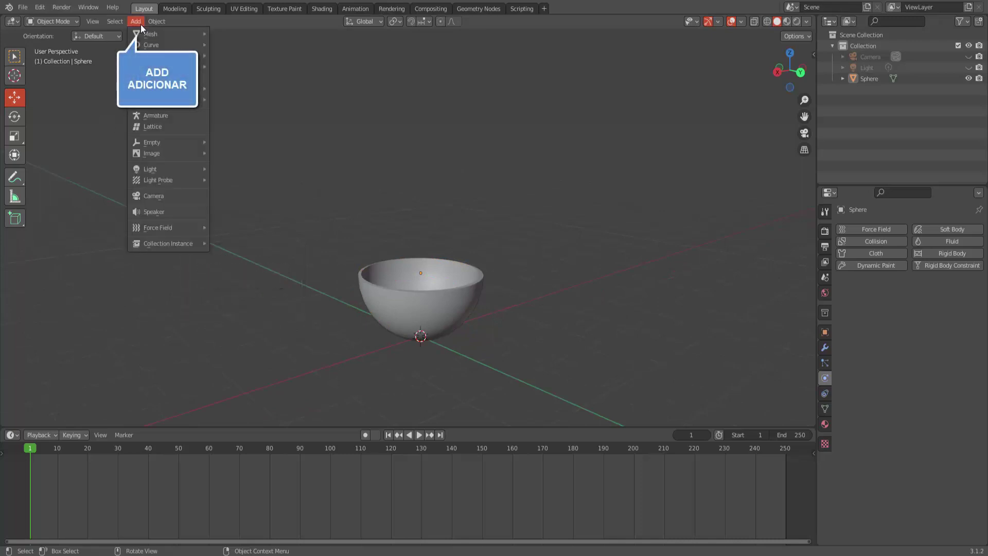
pyautogui.moveTo(154, 34)
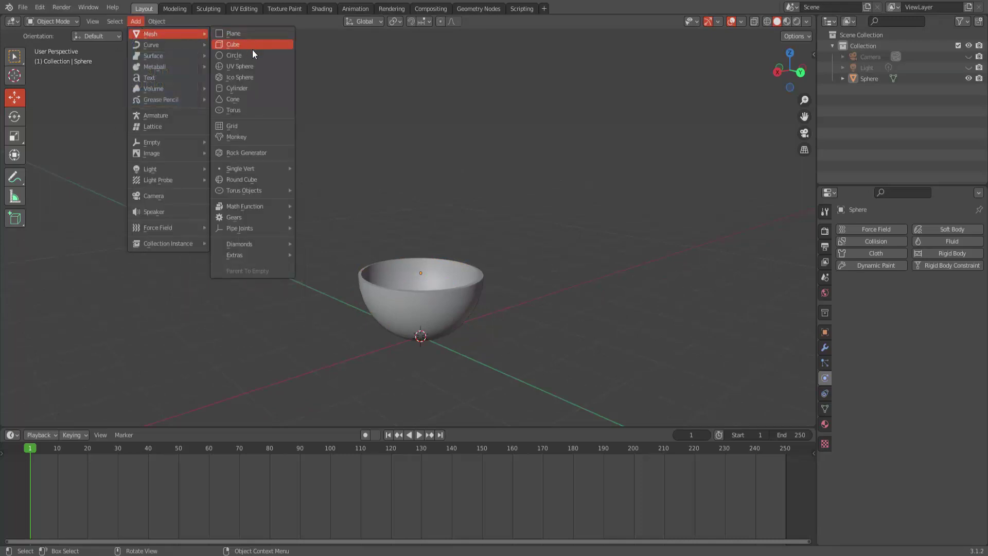
pyautogui.click(251, 67)
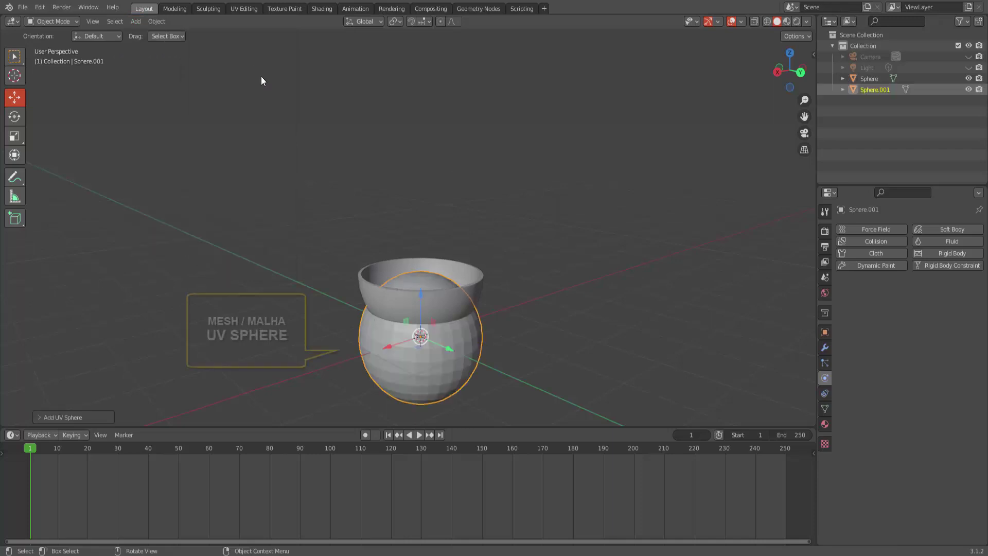
pyautogui.press('s')
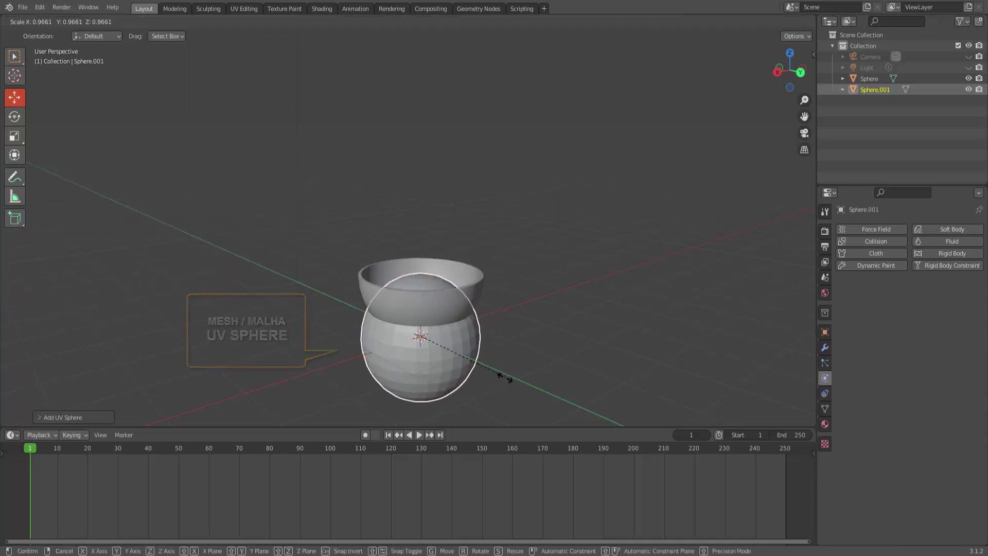
pyautogui.click(449, 350)
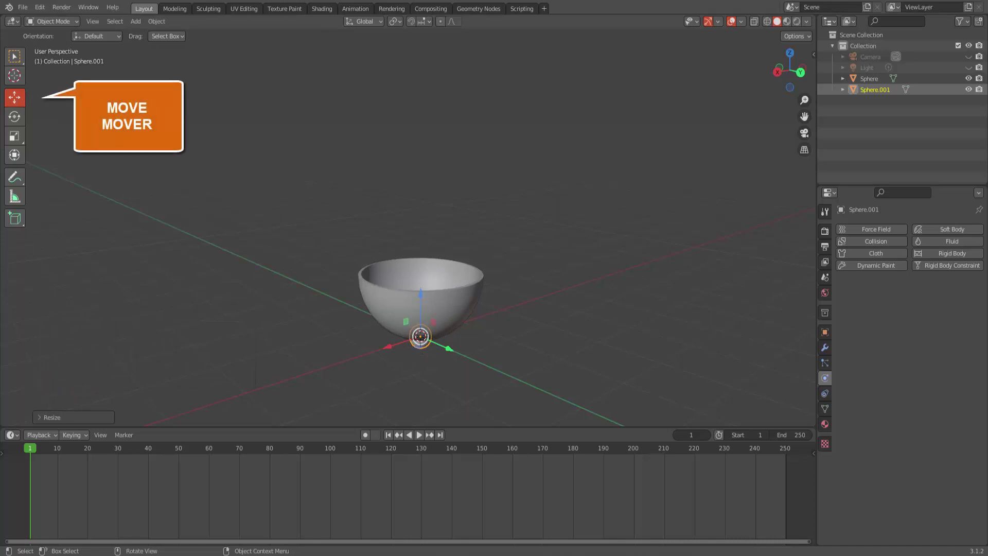
pyautogui.moveTo(422, 298); pyautogui.dragTo(410, 82)
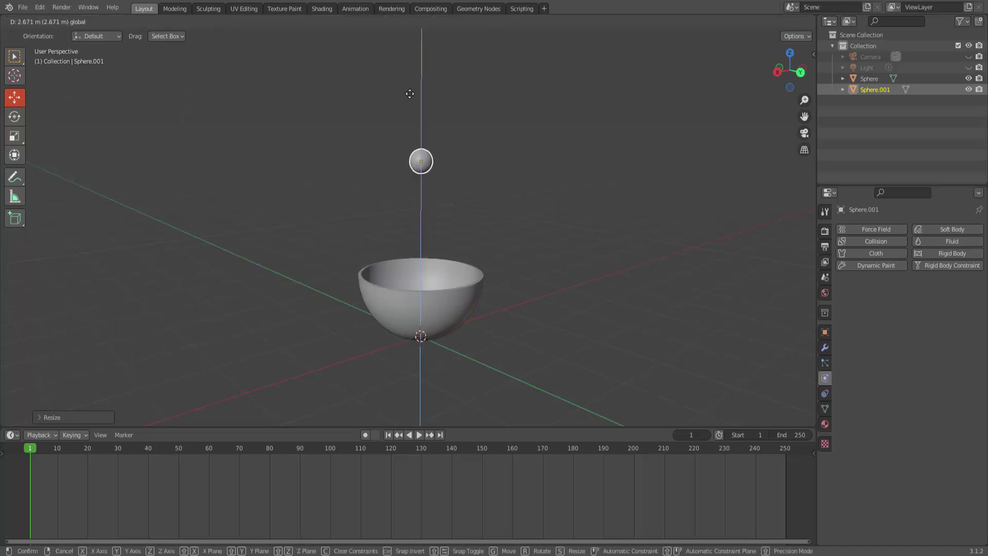
pyautogui.click(512, 166)
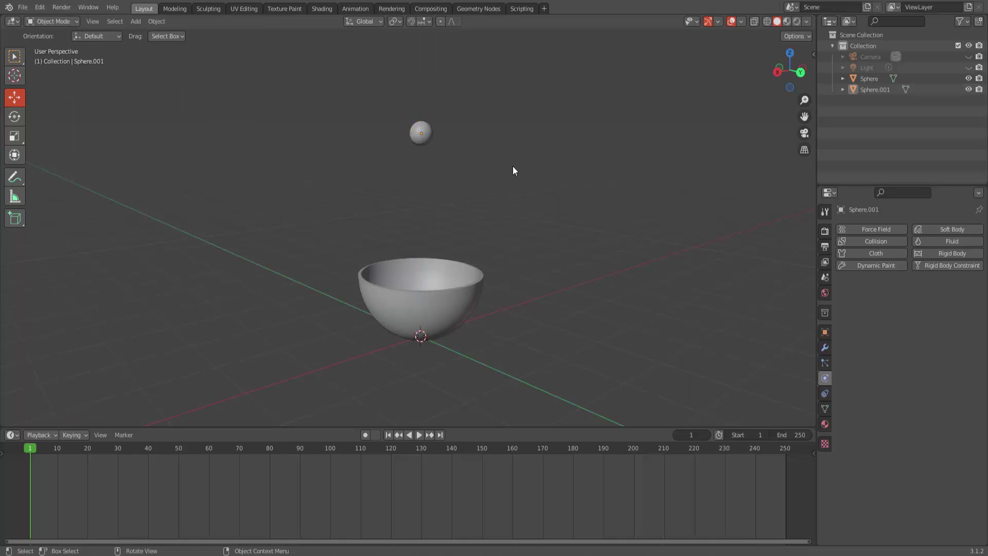
# Apply Quick Liquid to the small sphere and orbit to inspect the new domain box
pyautogui.click(423, 136)
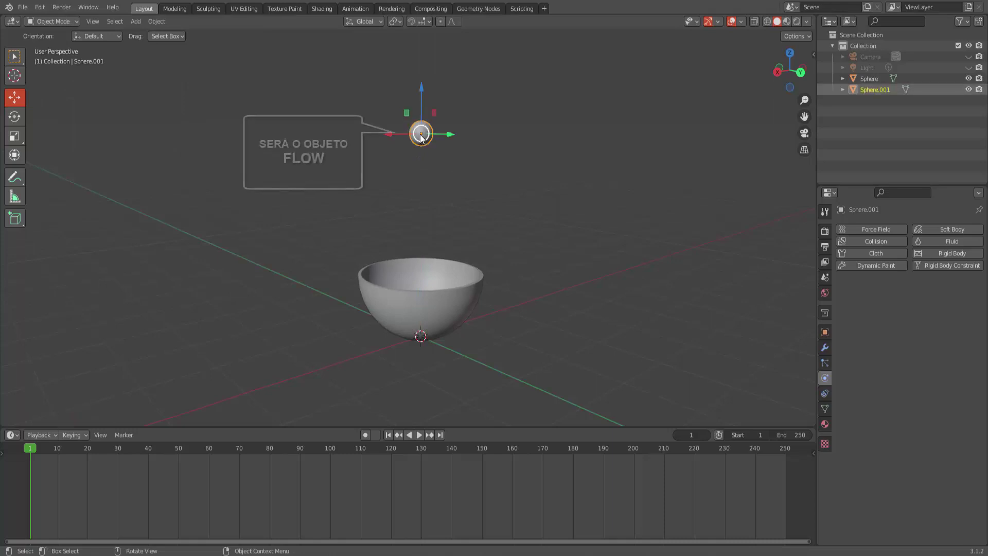
pyautogui.click(140, 23)
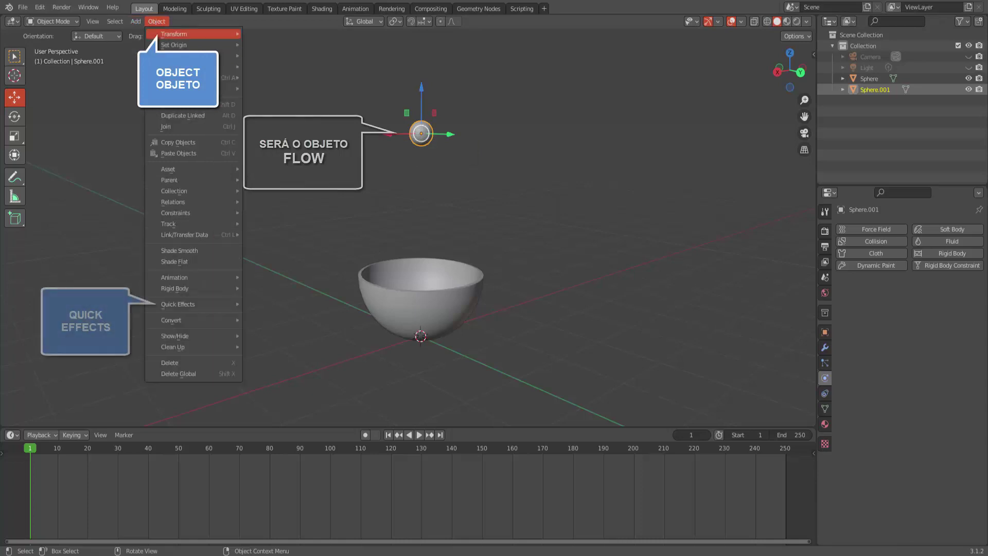
pyautogui.moveTo(178, 304)
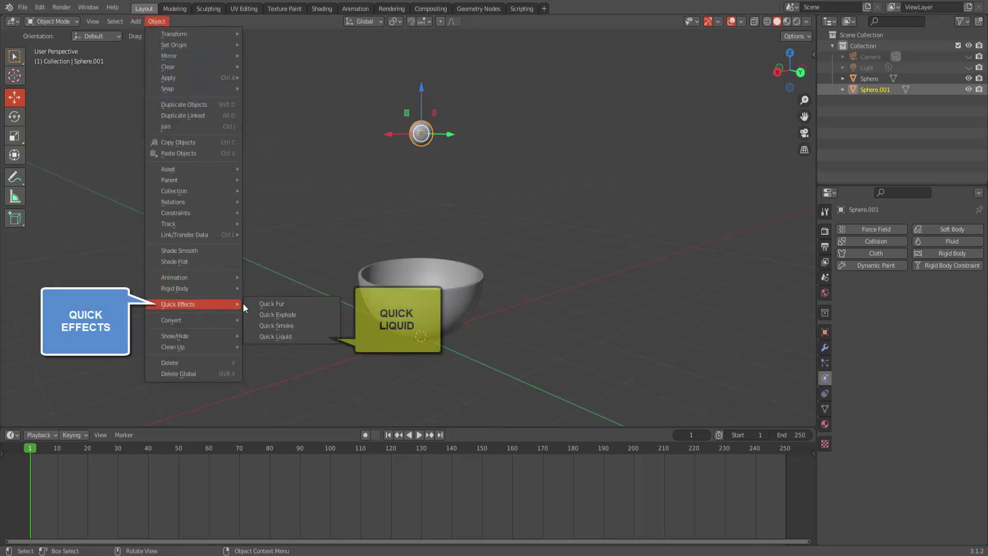
pyautogui.click(286, 338)
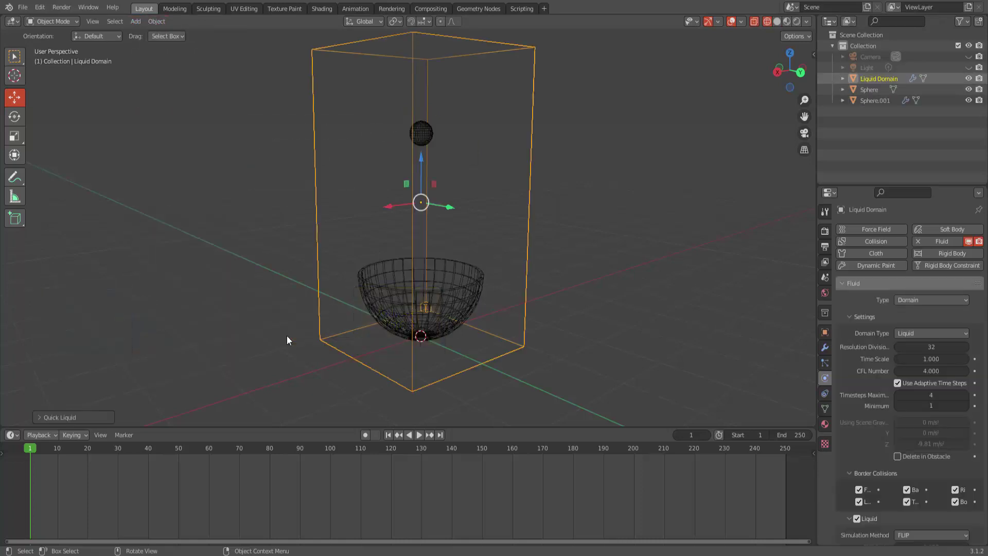
pyautogui.scroll(-2, 609, 187)
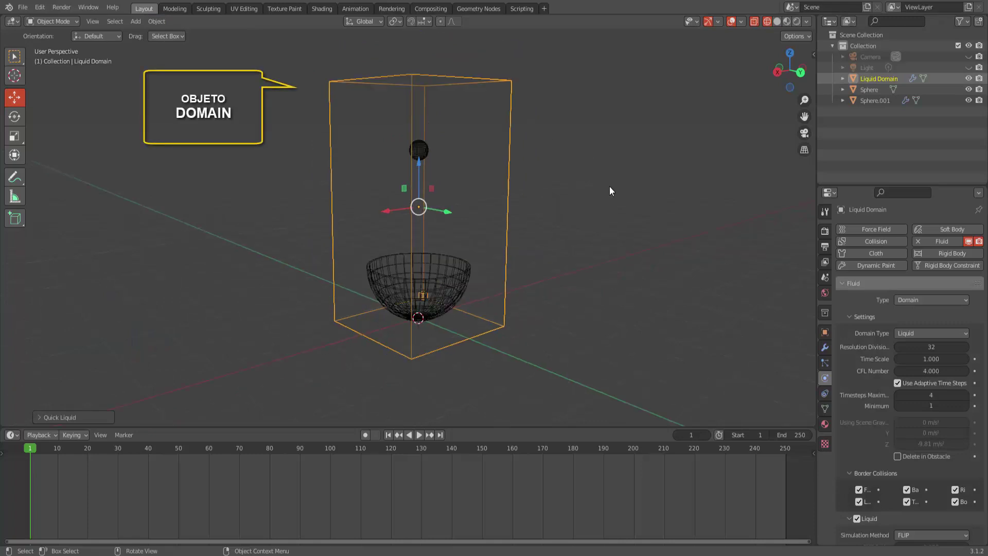
pyautogui.moveTo(588, 217)
pyautogui.mouseDown(button='middle')
pyautogui.moveTo(547, 217)
pyautogui.moveTo(583, 221)
pyautogui.moveTo(575, 232)
pyautogui.mouseUp(button='middle')
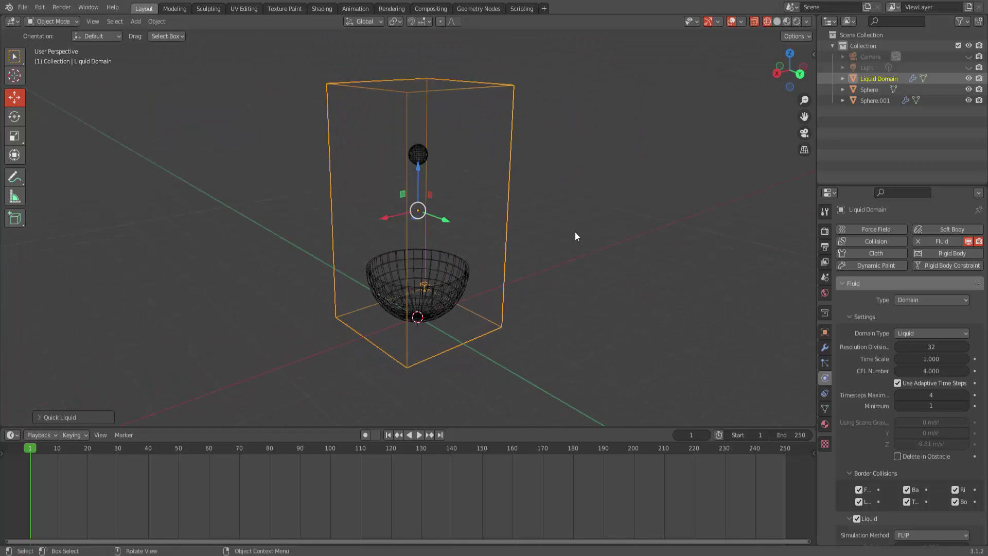
# Give the bowl Fluid physics of type Effector with Is Planar enabled
pyautogui.click(543, 243)
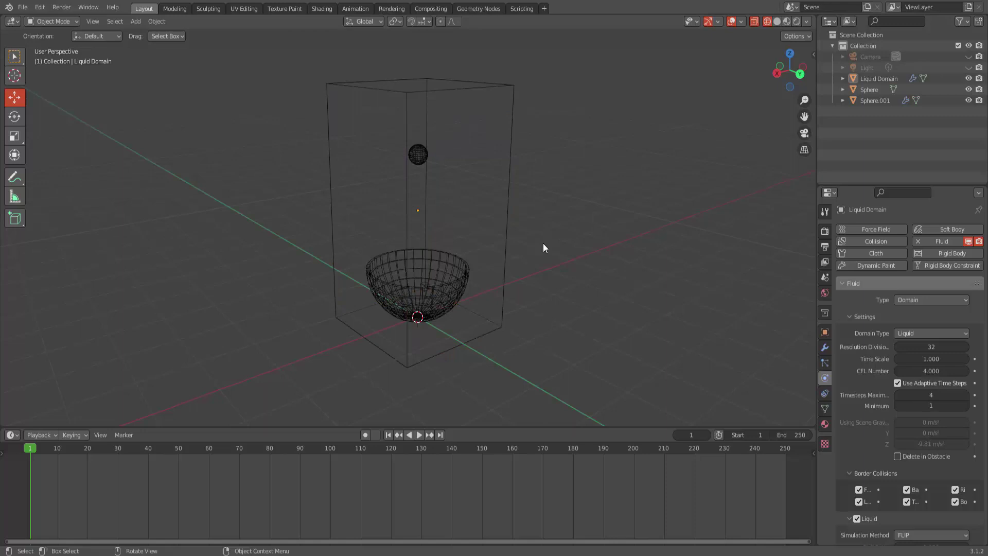
pyautogui.click(464, 283)
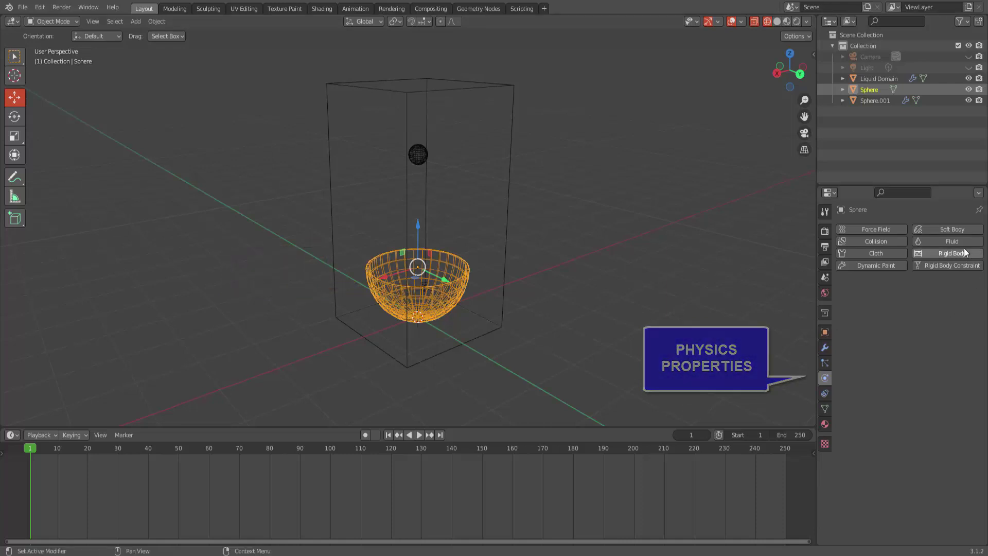
pyautogui.click(950, 242)
pyautogui.click(919, 299)
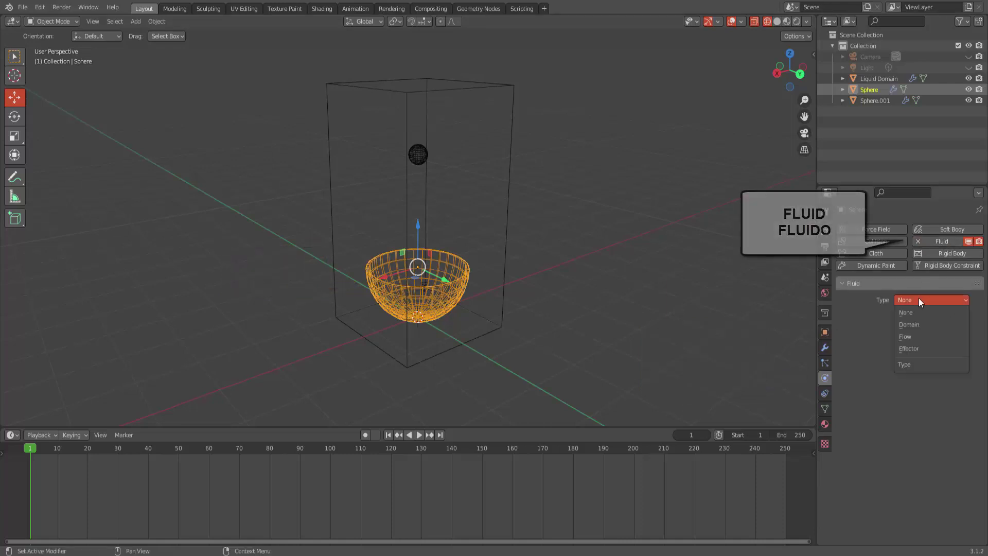
pyautogui.click(916, 349)
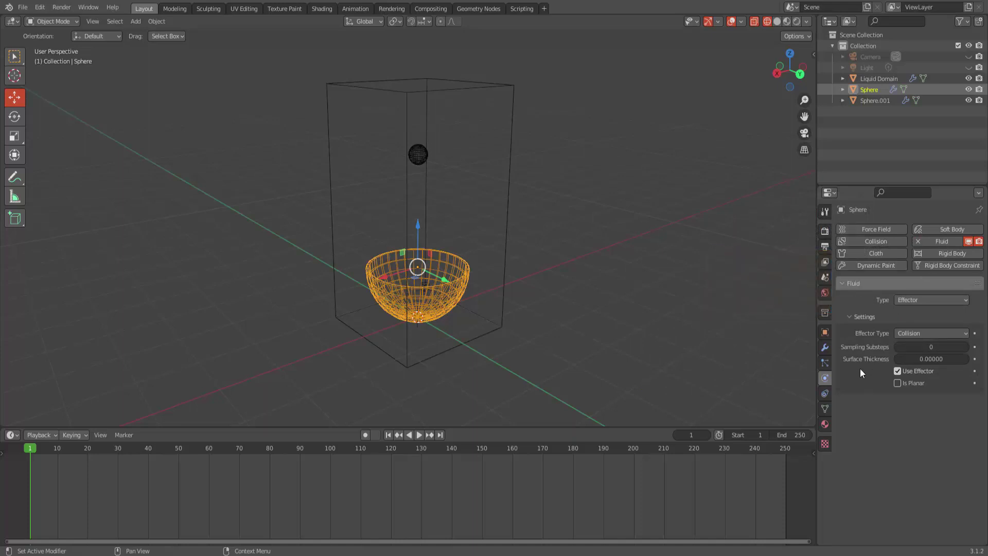
pyautogui.click(898, 383)
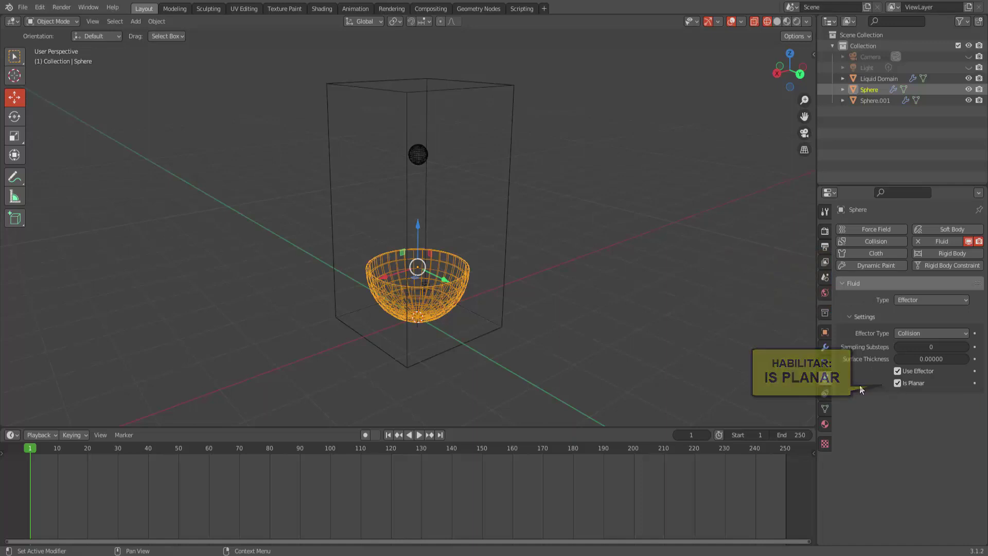
pyautogui.click(419, 154)
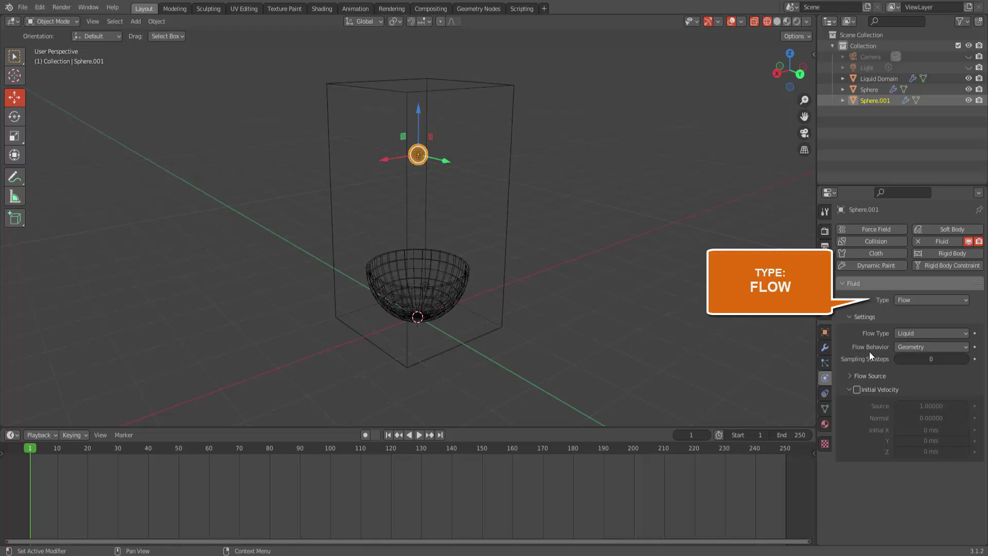
# Set the sphere's flow behaviour to Inflow with an initial Z velocity of -1 m/s
pyautogui.click(913, 347)
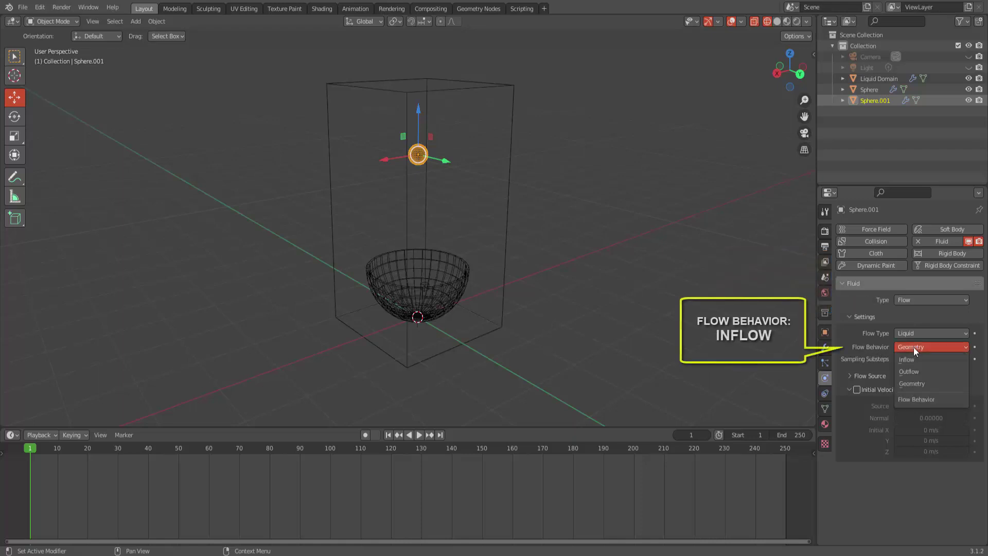
pyautogui.click(911, 359)
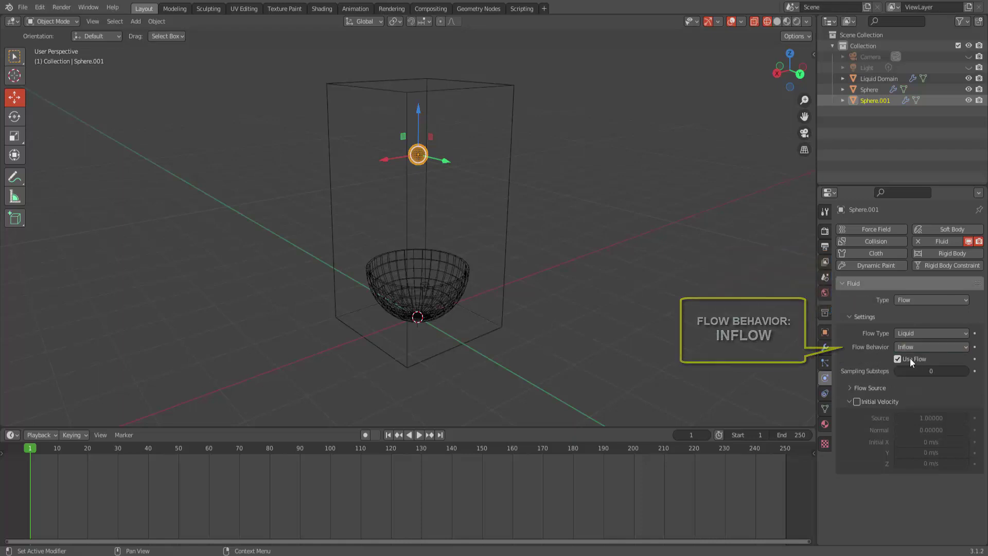
pyautogui.click(857, 402)
pyautogui.click(911, 463)
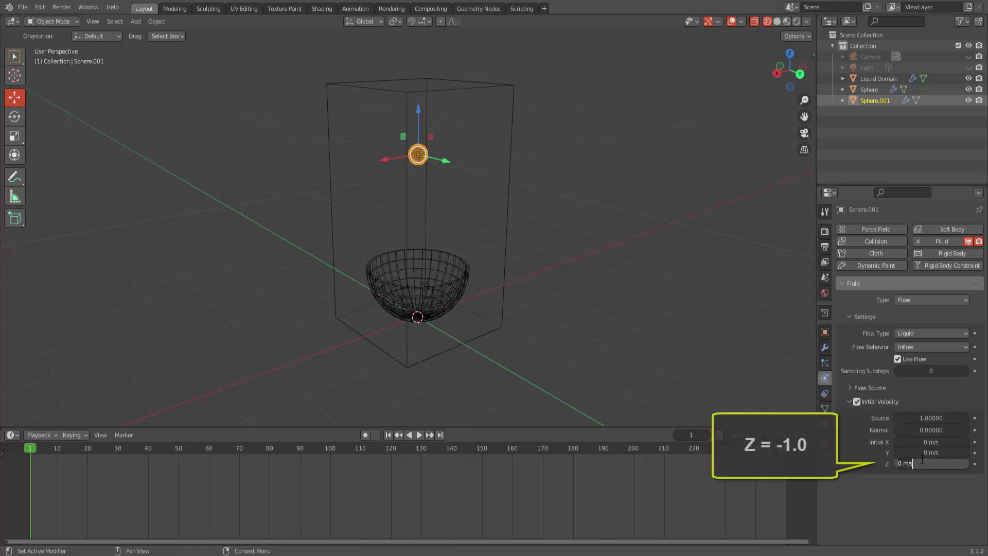
pyautogui.write('-1')
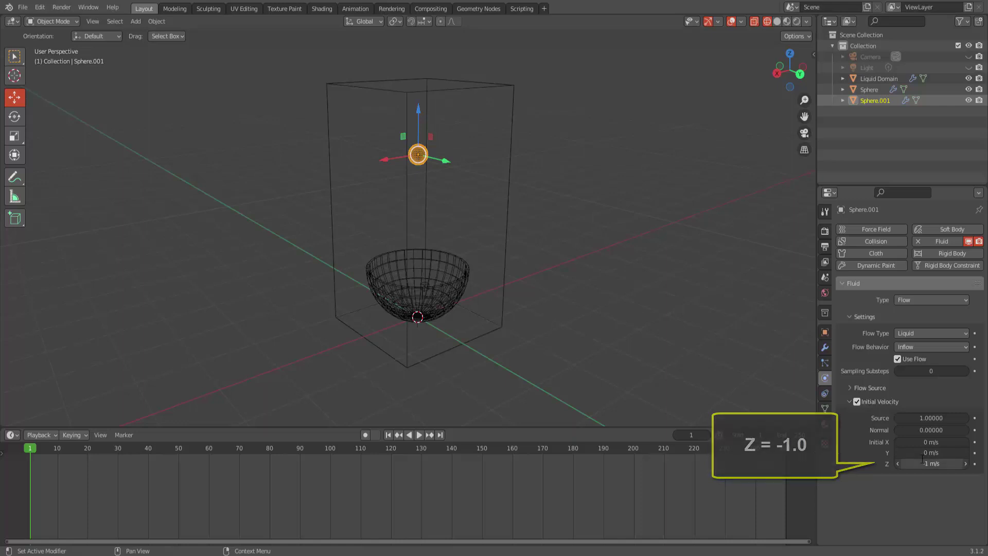
pyautogui.press('Return')
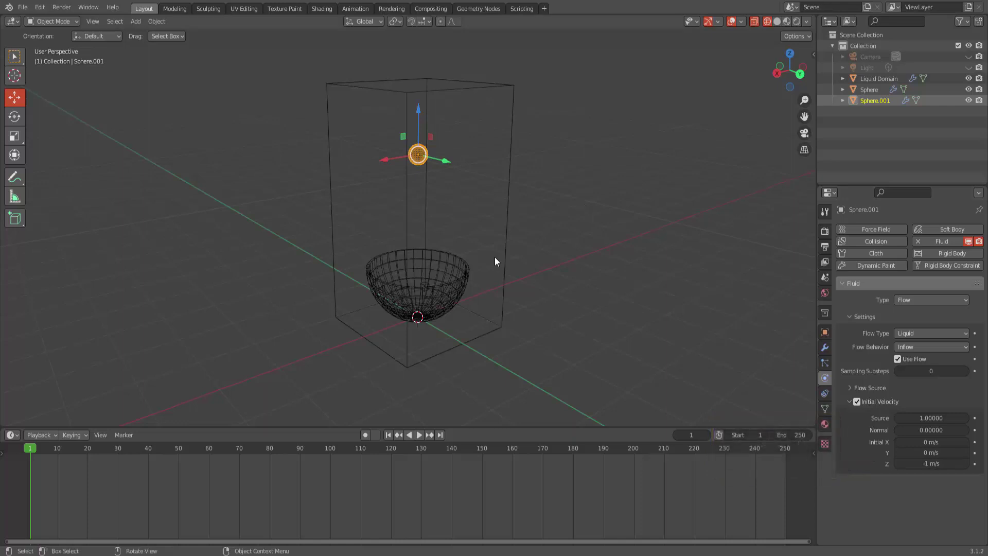
# Briefly play and rewind the animation, then select the Liquid Domain box
pyautogui.click(419, 436)
pyautogui.click(419, 436)
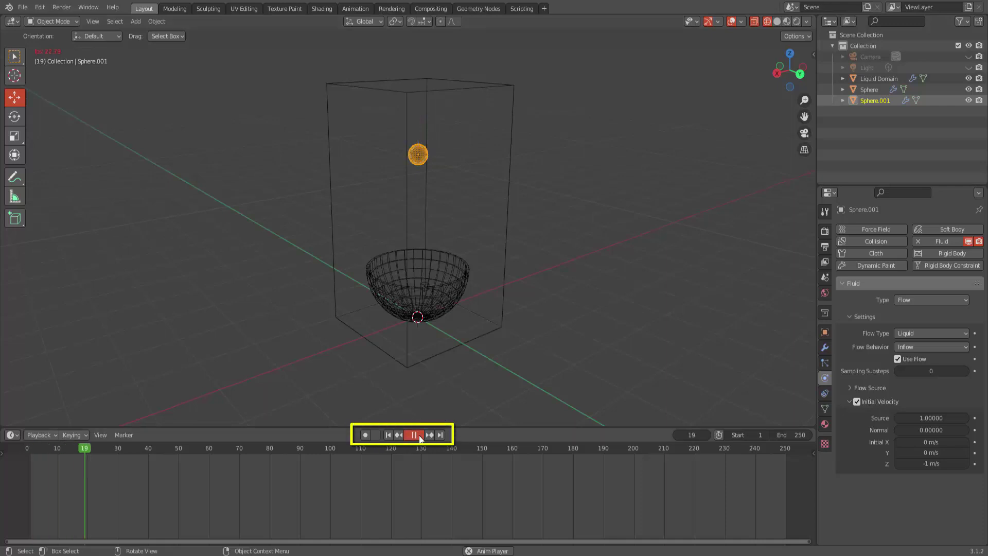
pyautogui.click(389, 435)
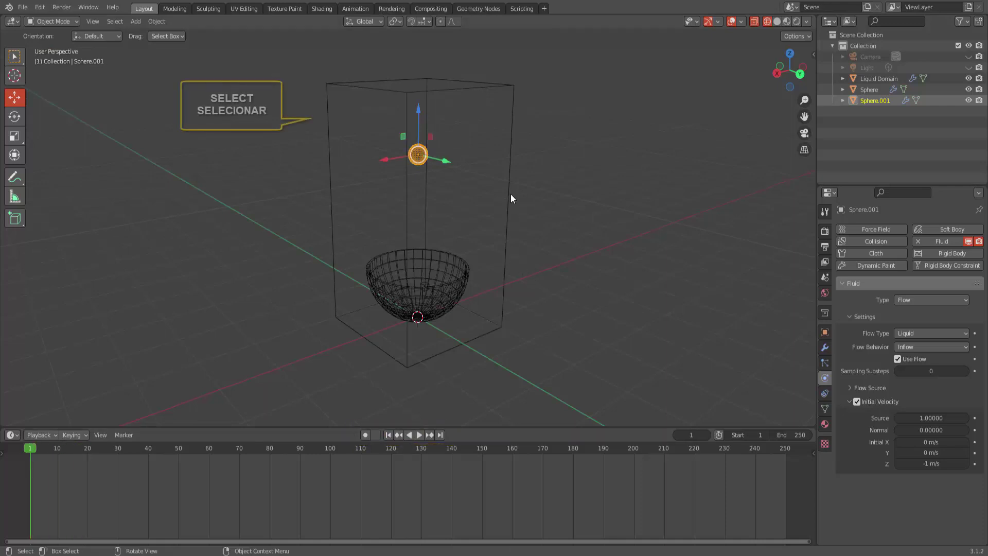
pyautogui.click(512, 178)
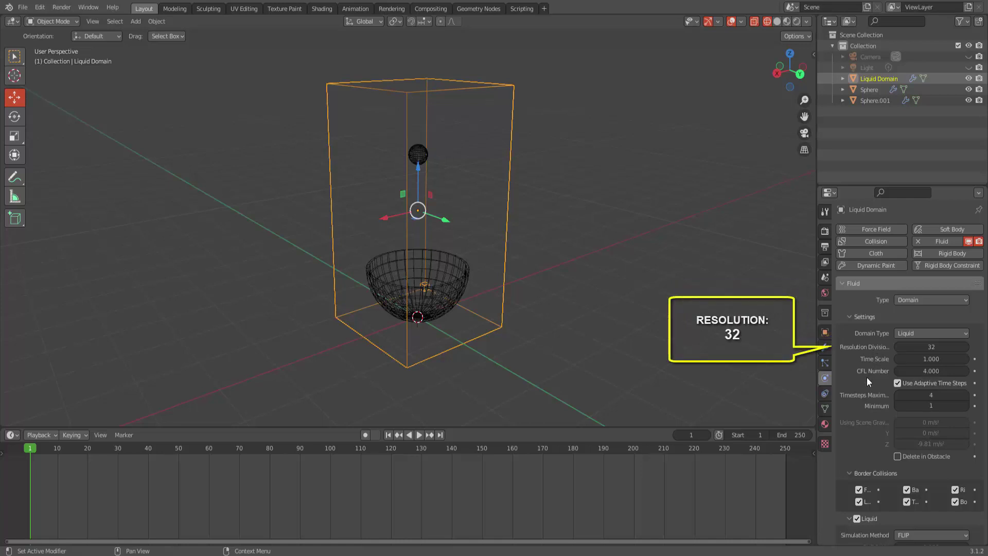
# Enable Mesh generation in the Liquid Domain's physics settings
pyautogui.scroll(-5, 867, 377)
pyautogui.scroll(-4, 867, 379)
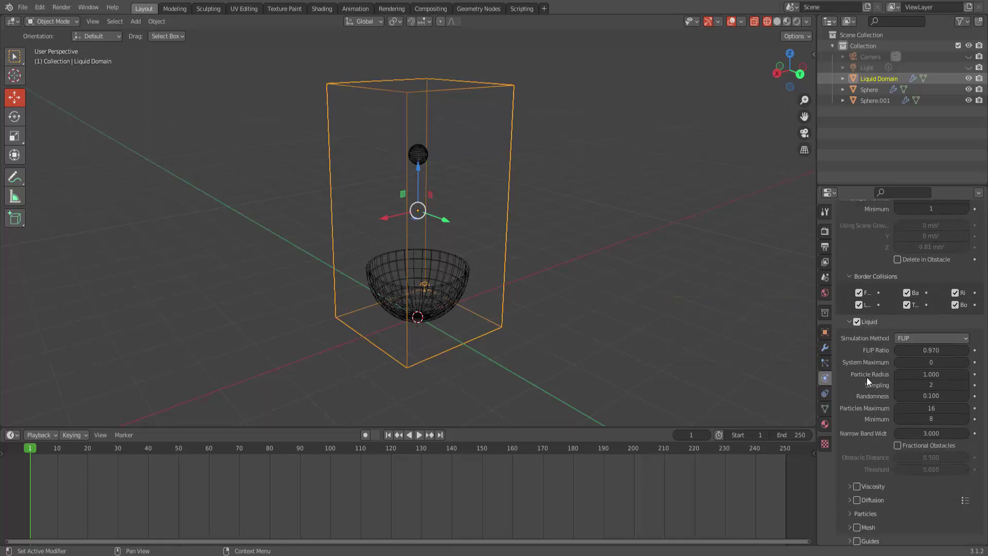
pyautogui.scroll(-8, 867, 378)
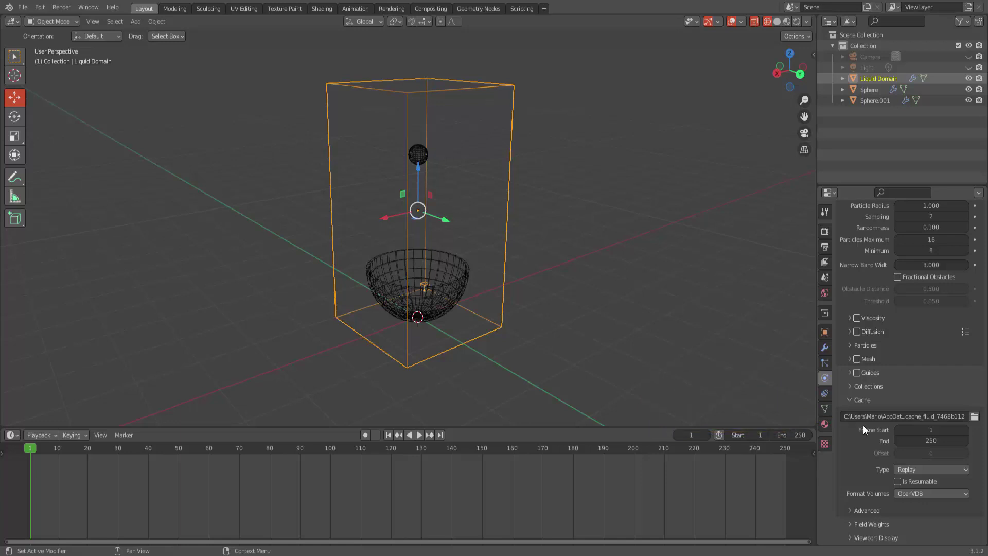
pyautogui.click(857, 360)
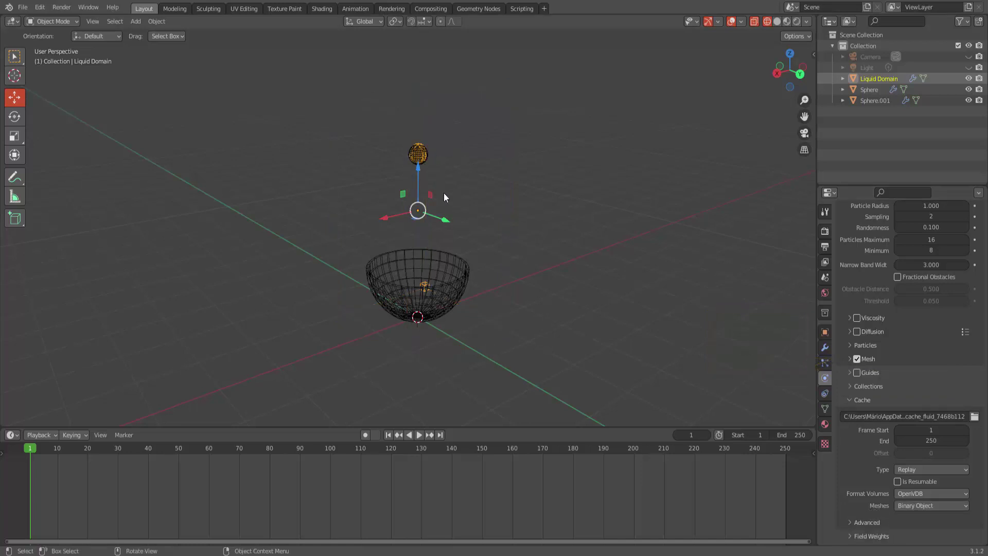
# Play the simulation briefly and rewind to the first frame
pyautogui.click(418, 435)
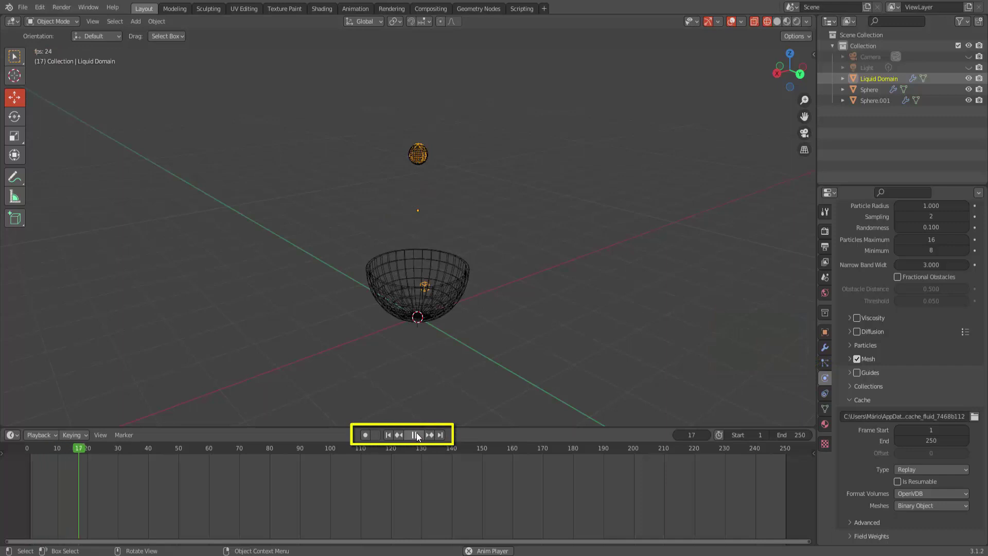
pyautogui.click(418, 435)
pyautogui.click(389, 435)
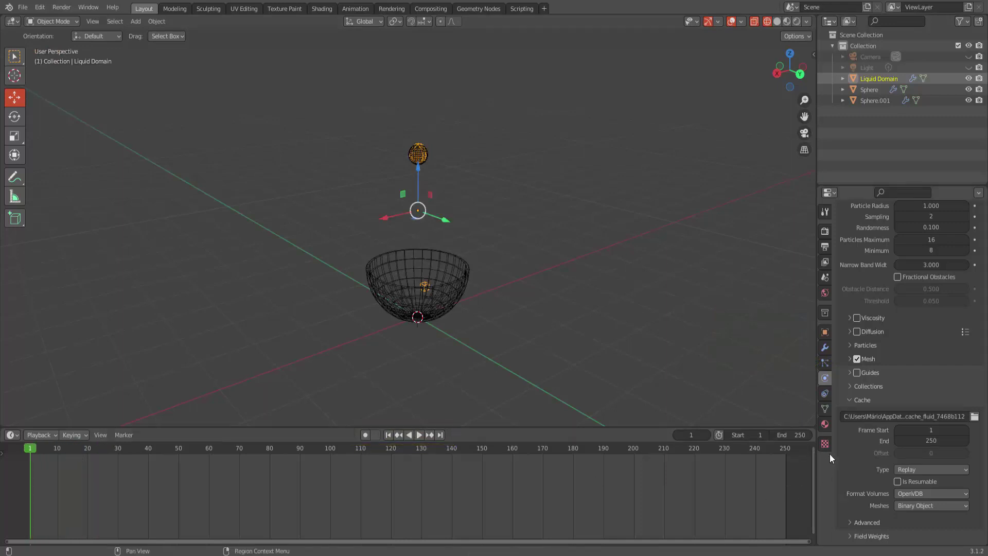
# Set the domain cache folder to C:\tmp\teste\ with cache type Replay
pyautogui.click(975, 416)
pyautogui.click(277, 148)
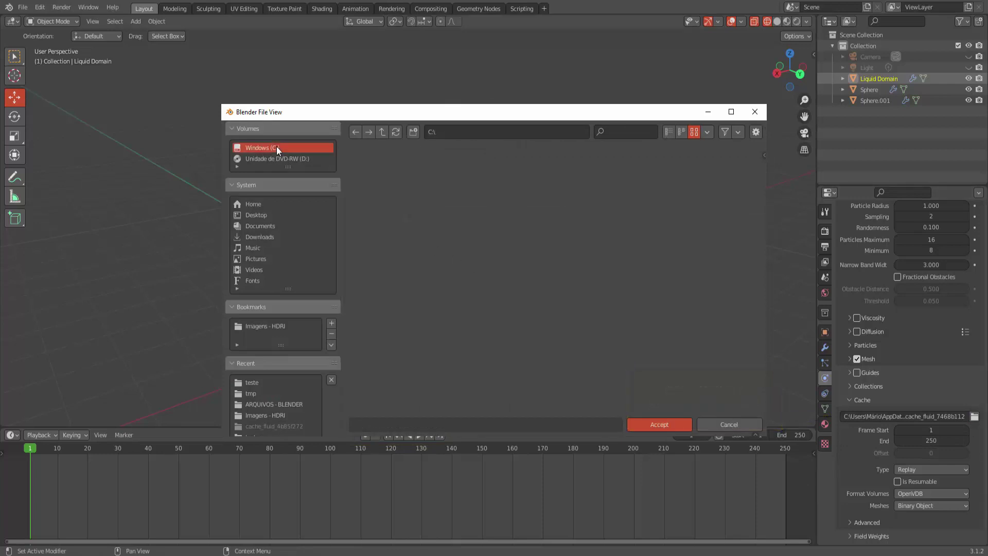
pyautogui.doubleClick(709, 281)
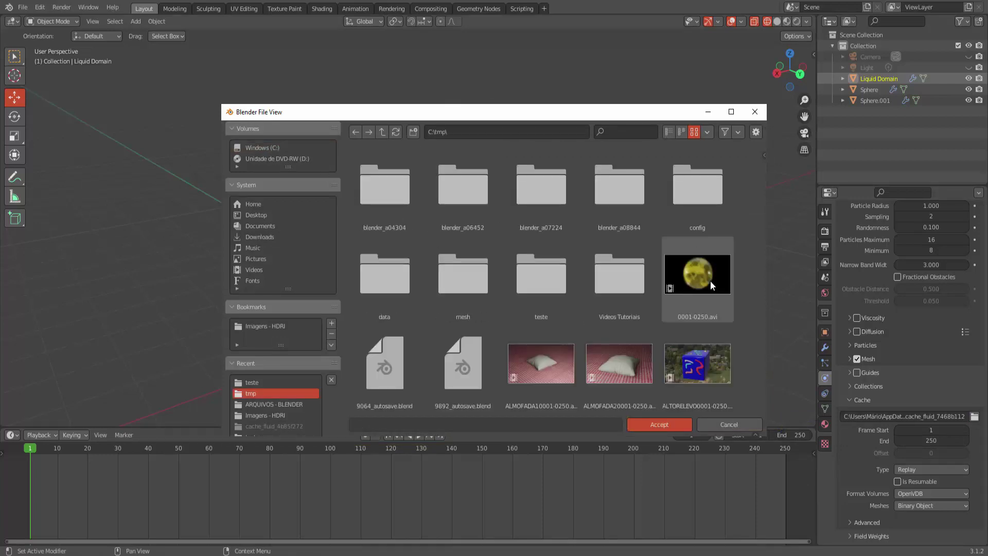
pyautogui.doubleClick(540, 286)
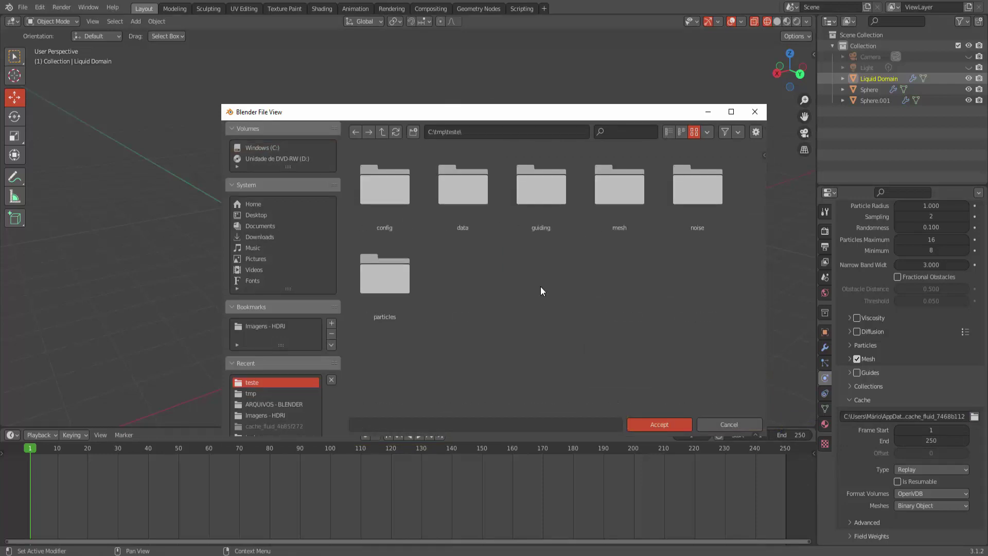
pyautogui.click(658, 424)
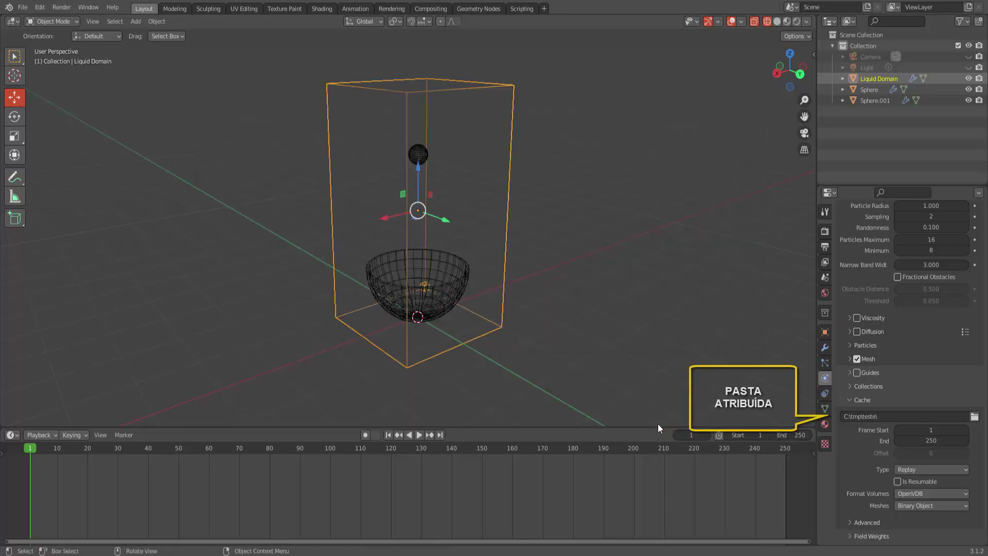
pyautogui.click(910, 469)
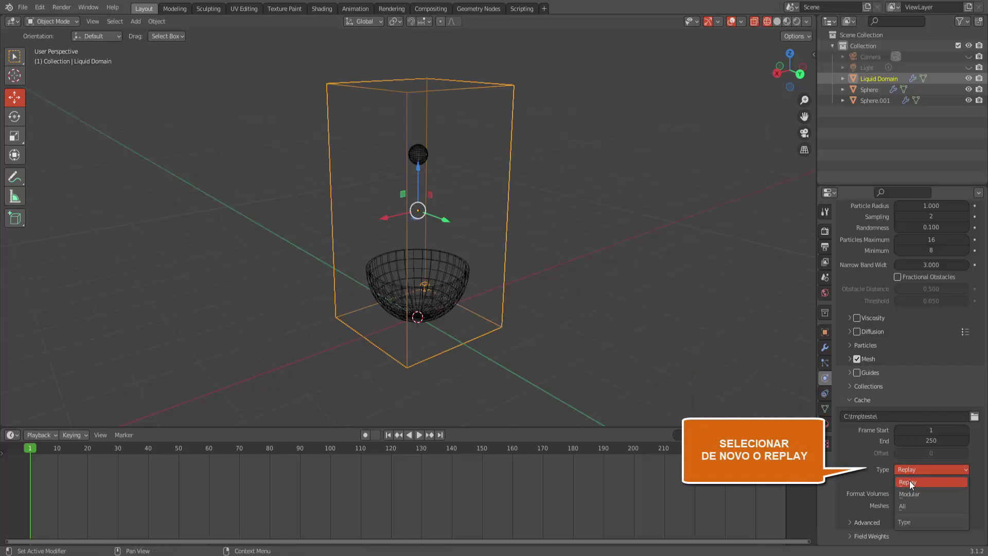
pyautogui.click(909, 481)
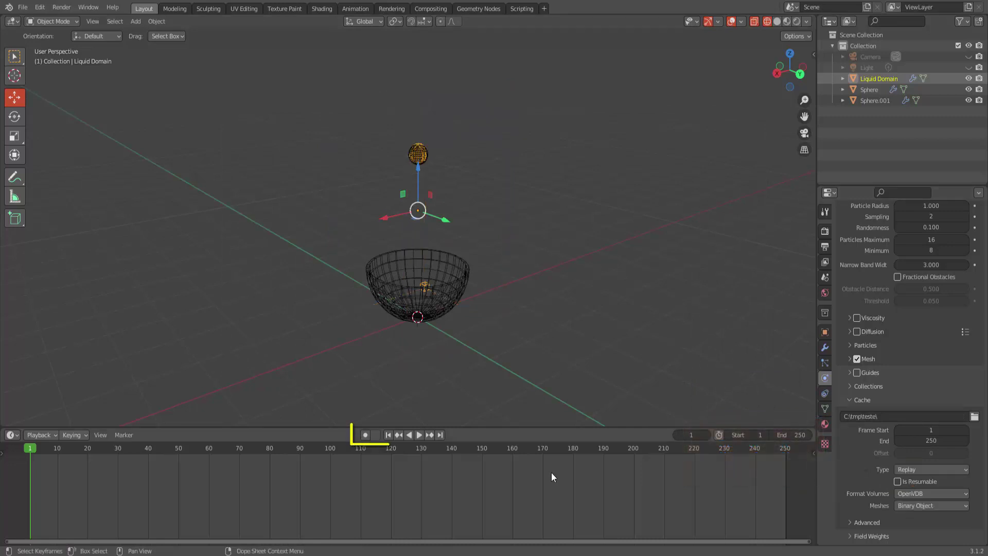
# Play the liquid pouring into the bowl, pause, and switch to Solid viewport shading
pyautogui.click(419, 436)
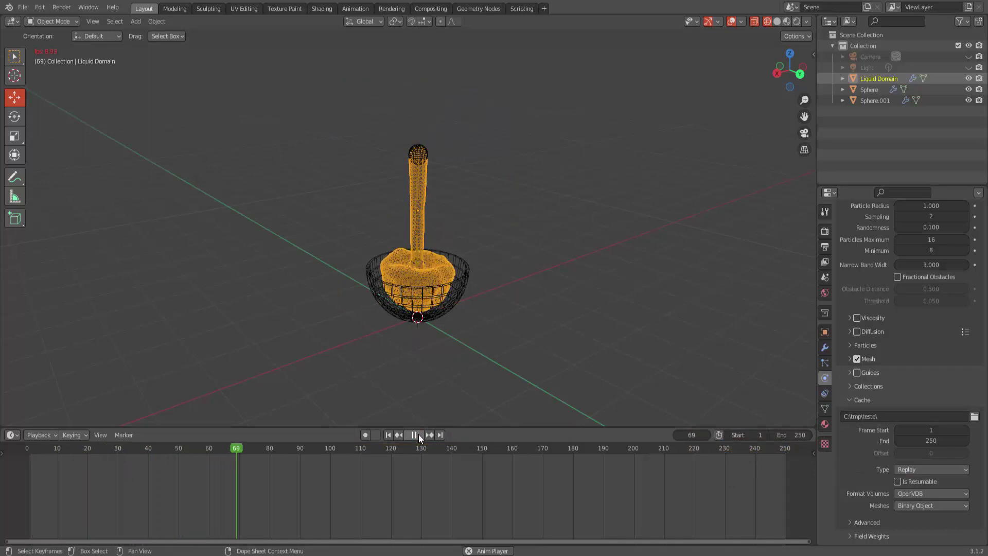
pyautogui.click(419, 435)
pyautogui.scroll(2, 473, 344)
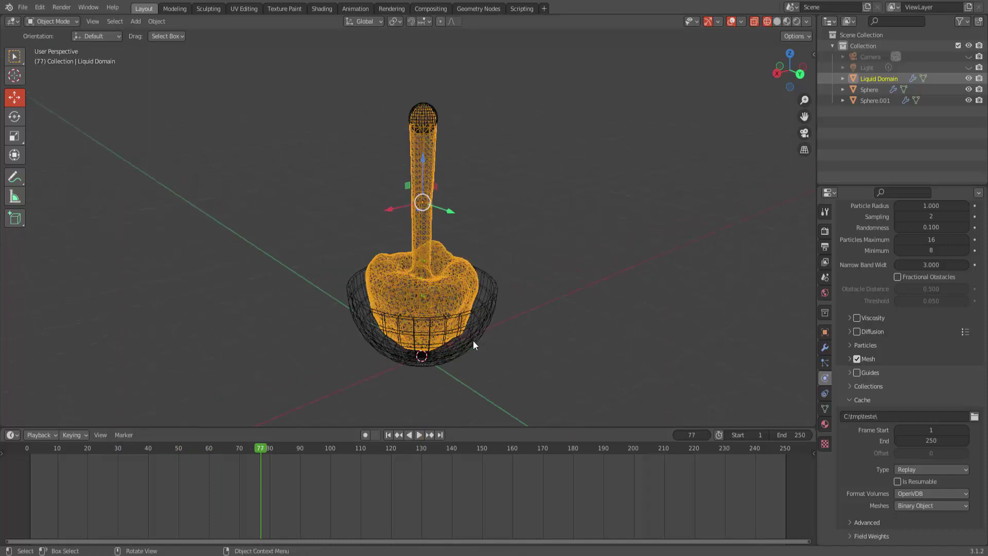
pyautogui.scroll(2, 473, 344)
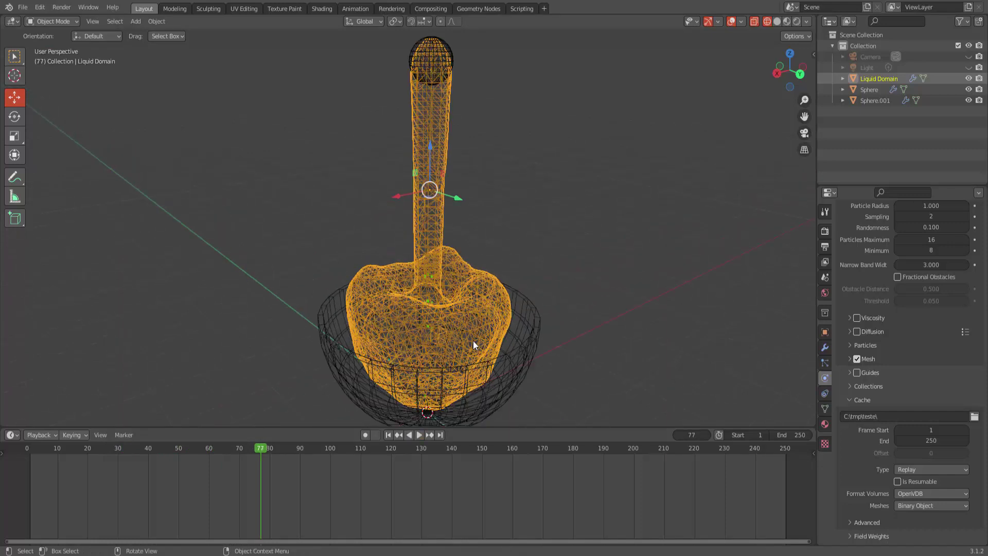
pyautogui.click(778, 23)
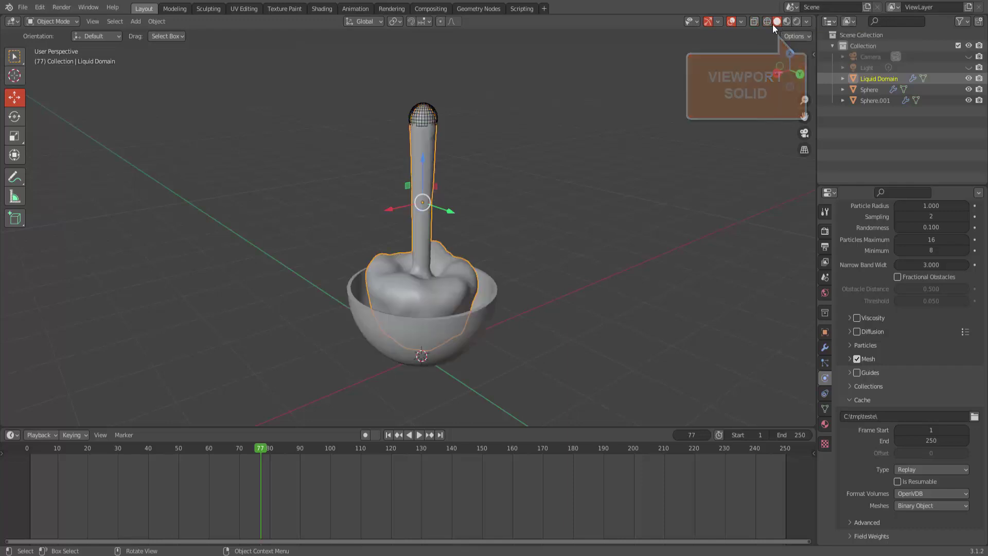
# Replay the simulation from the start, then rewind to the first frame
pyautogui.click(391, 437)
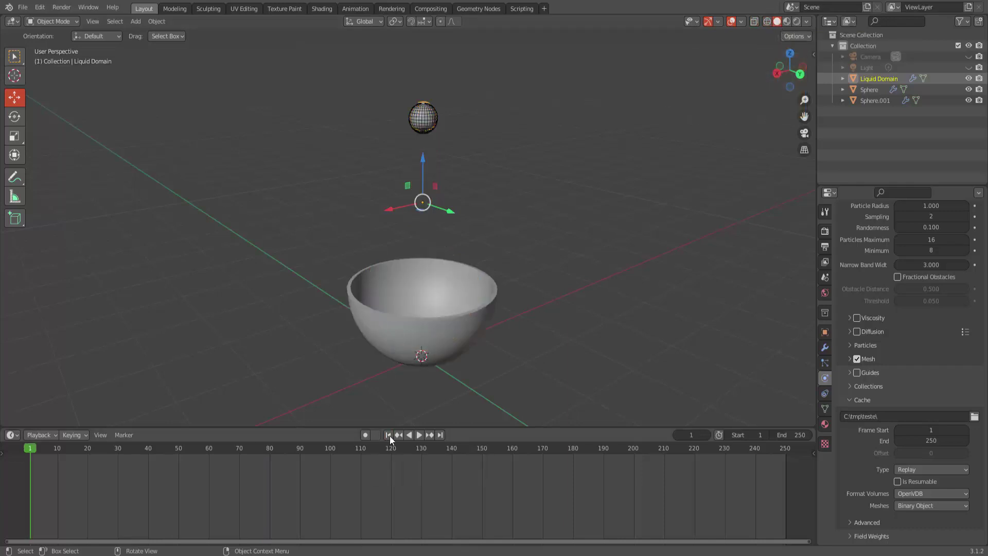
pyautogui.click(419, 436)
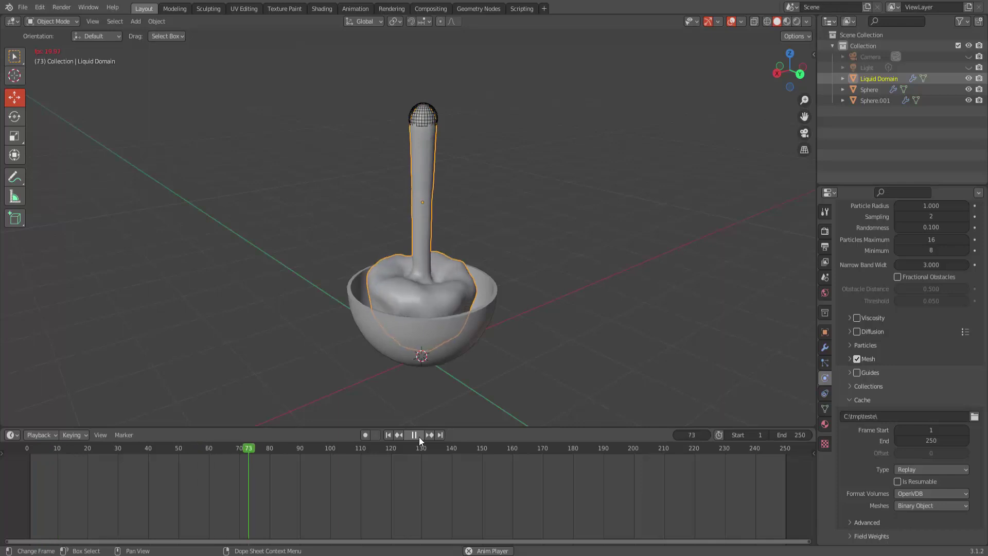
pyautogui.click(419, 435)
pyautogui.click(388, 435)
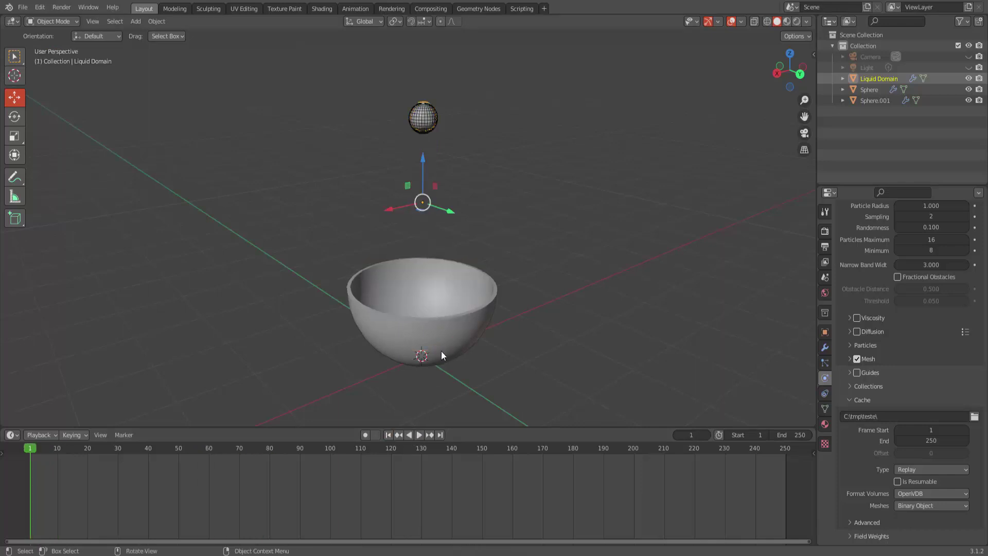
pyautogui.scroll(7, 907, 340)
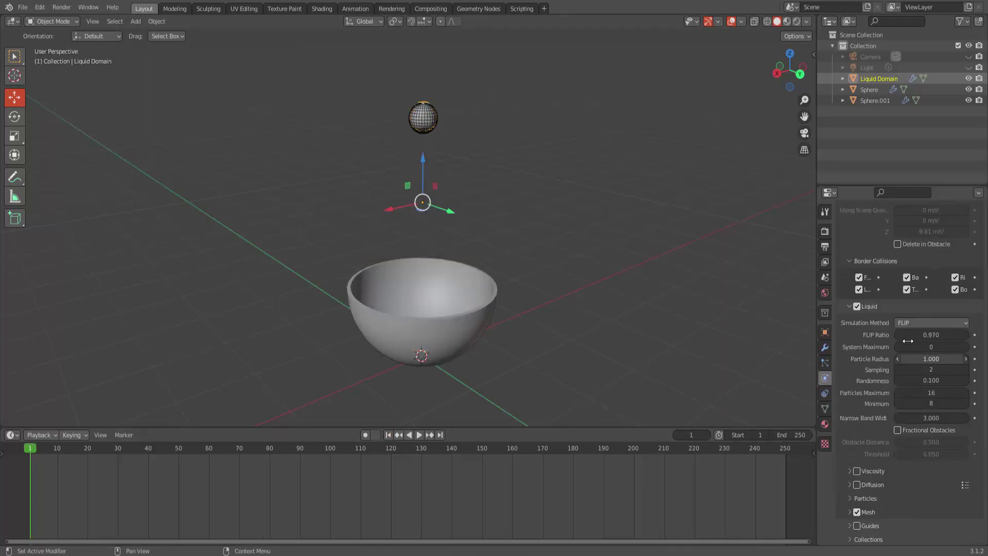
pyautogui.scroll(2, 908, 342)
pyautogui.scroll(4, 908, 342)
pyautogui.scroll(2, 908, 342)
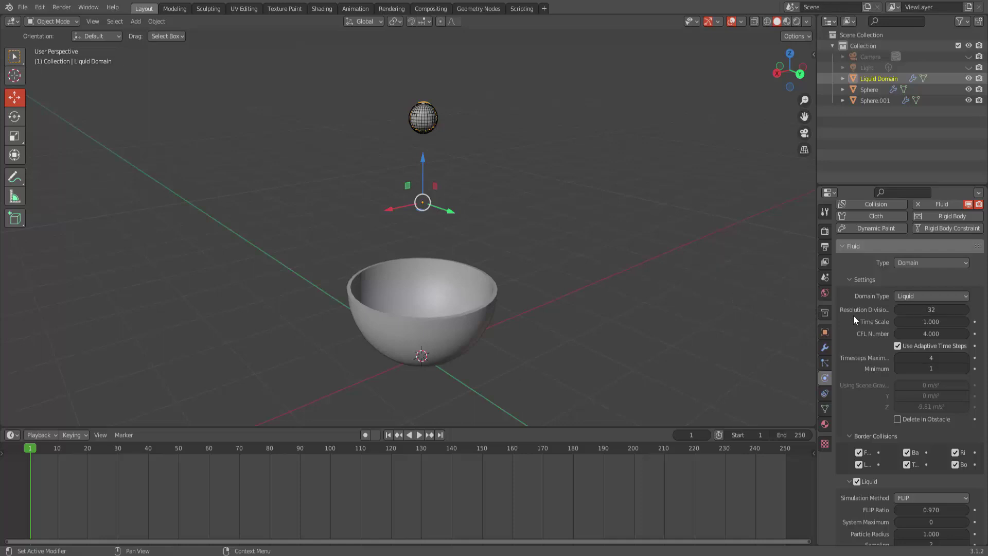
pyautogui.click(419, 435)
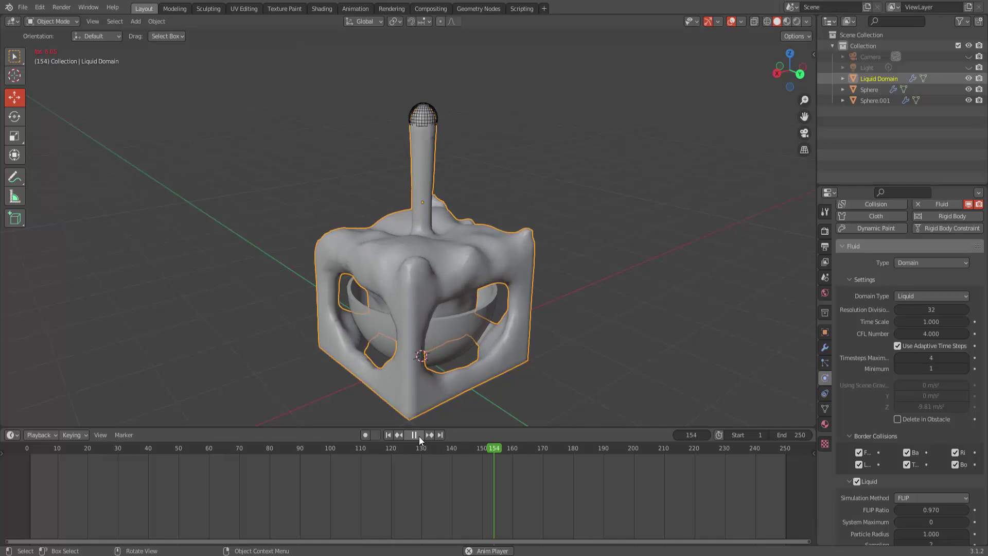
pyautogui.click(419, 436)
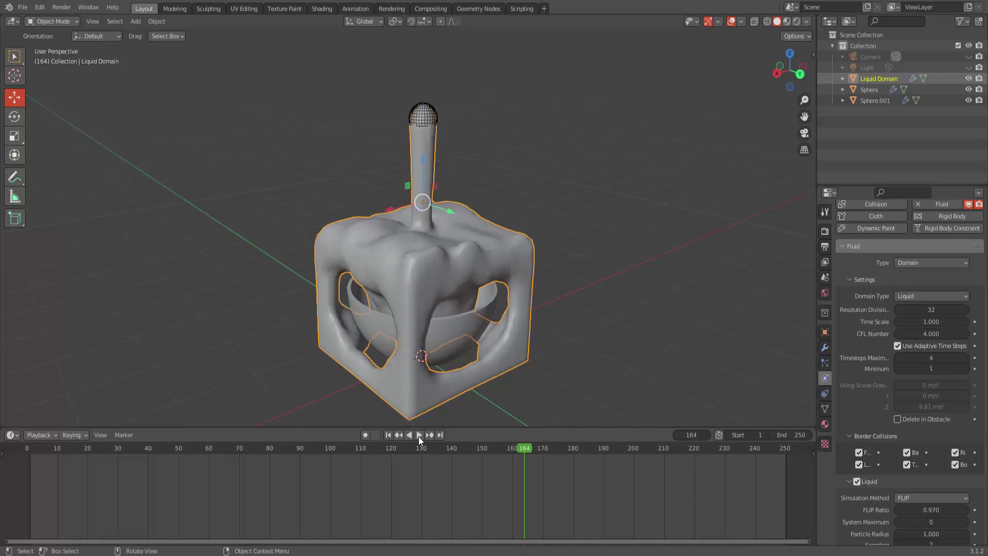
pyautogui.click(388, 436)
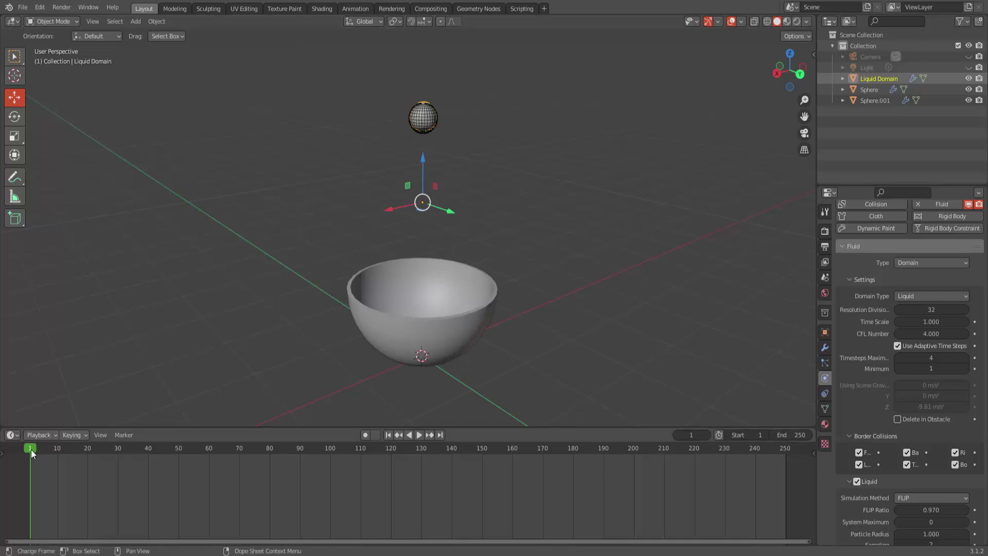
# Play to frame 75 and expand the inflow sphere's flow source settings
pyautogui.press('space')
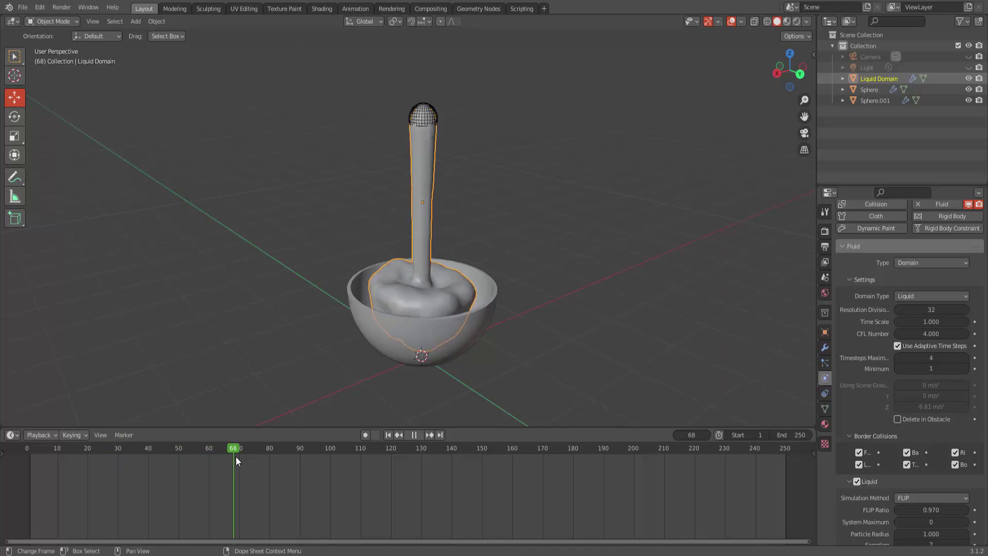
pyautogui.press('space')
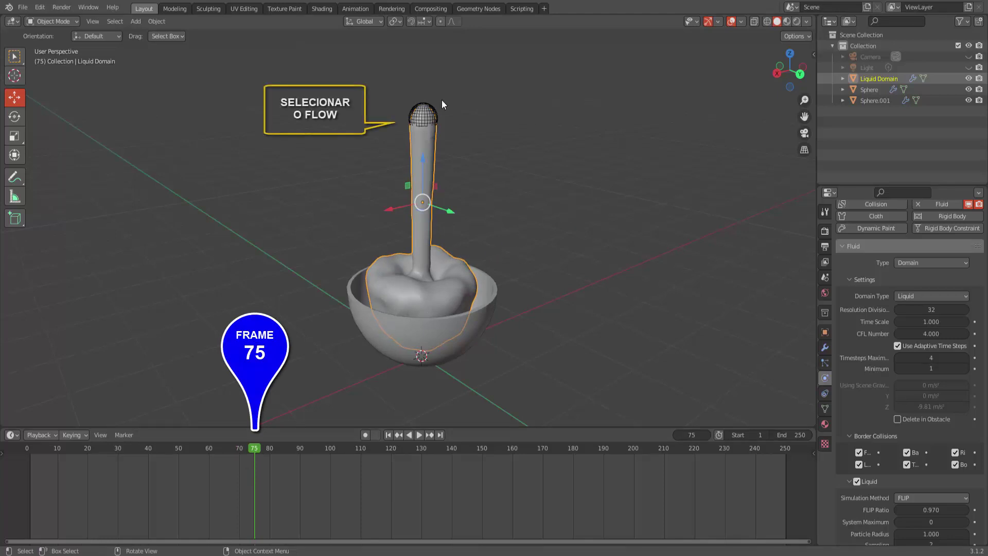
pyautogui.click(431, 110)
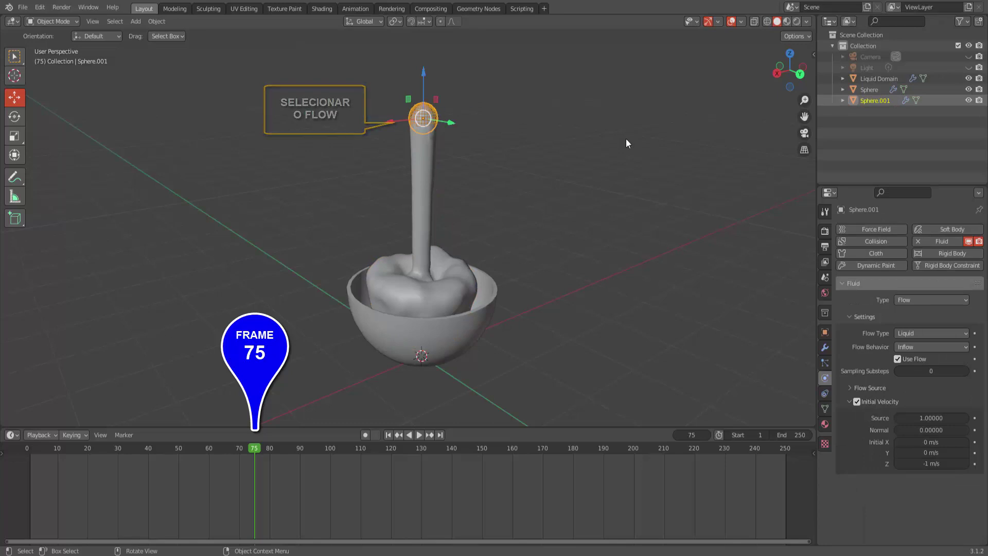
pyautogui.click(870, 387)
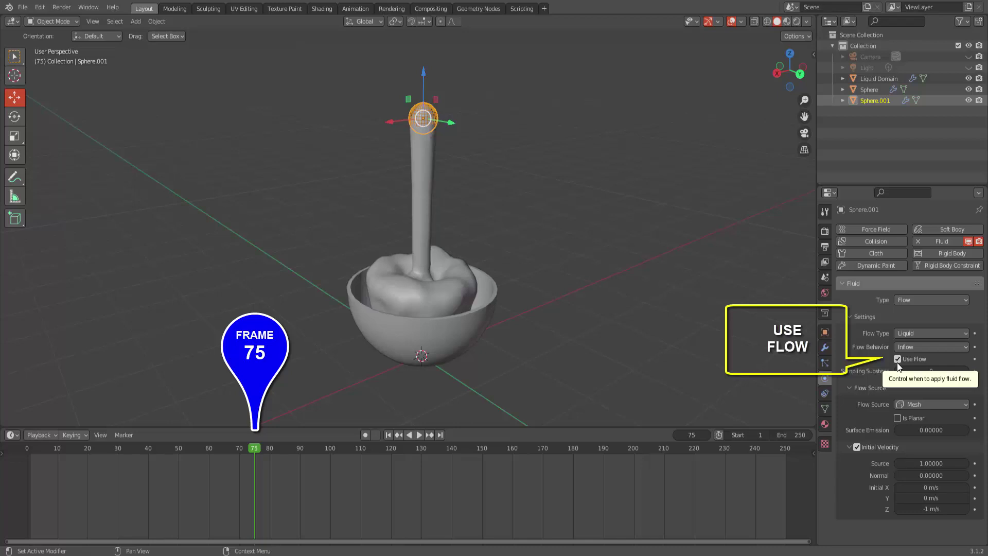
# Keyframe the inflow sphere's Use Flow on at frame 75 and off at frame 76
pyautogui.moveTo(897, 360)
pyautogui.rightClick(898, 360)
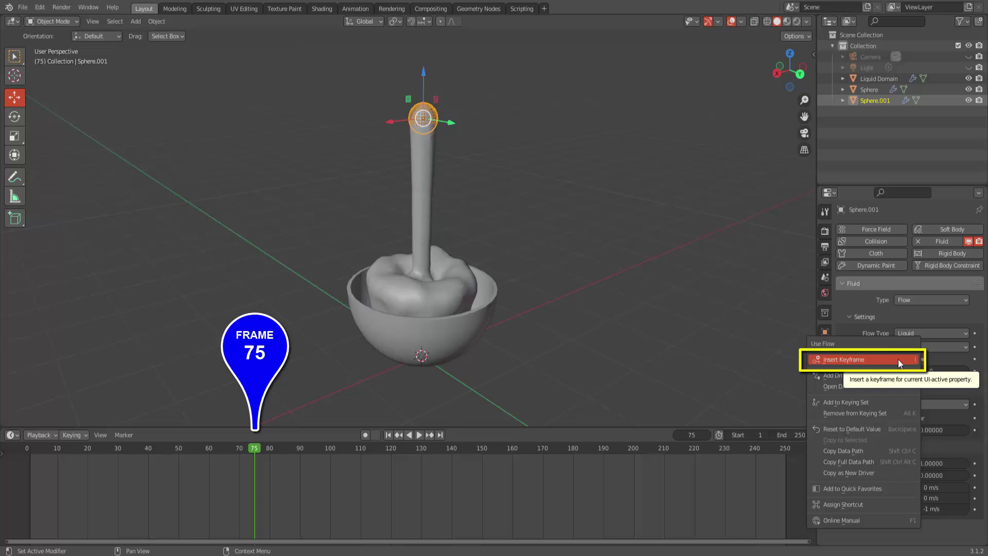
pyautogui.click(898, 360)
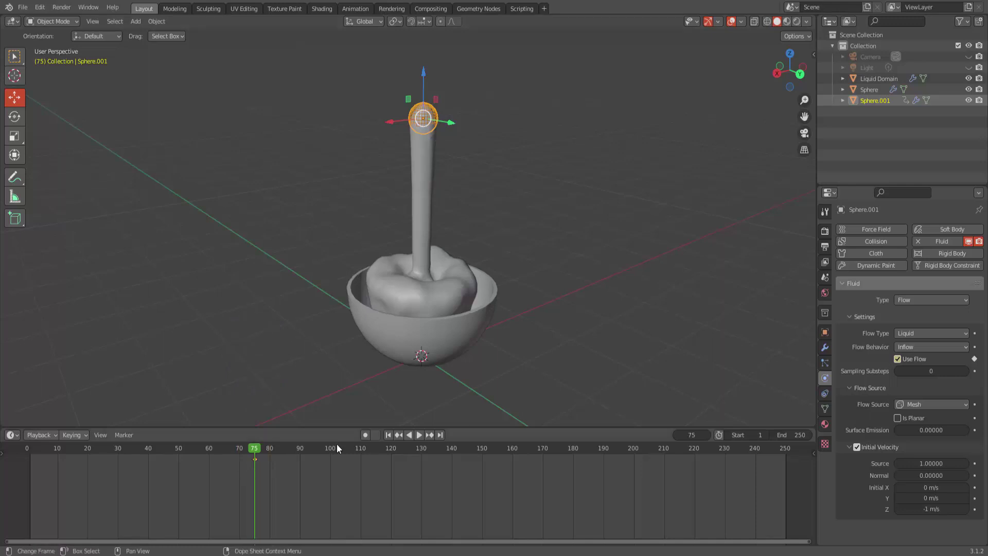
pyautogui.click(708, 435)
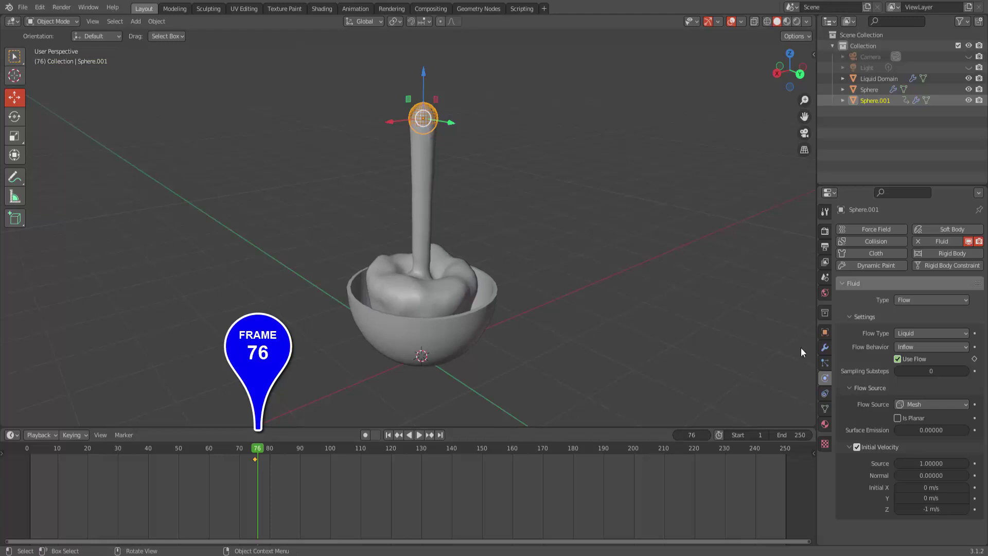
pyautogui.click(899, 358)
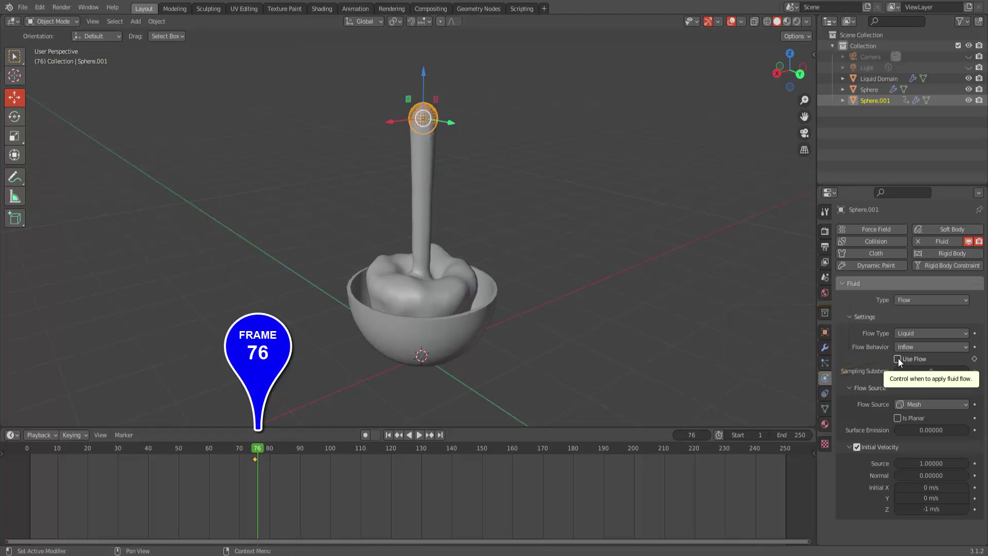
pyautogui.rightClick(898, 359)
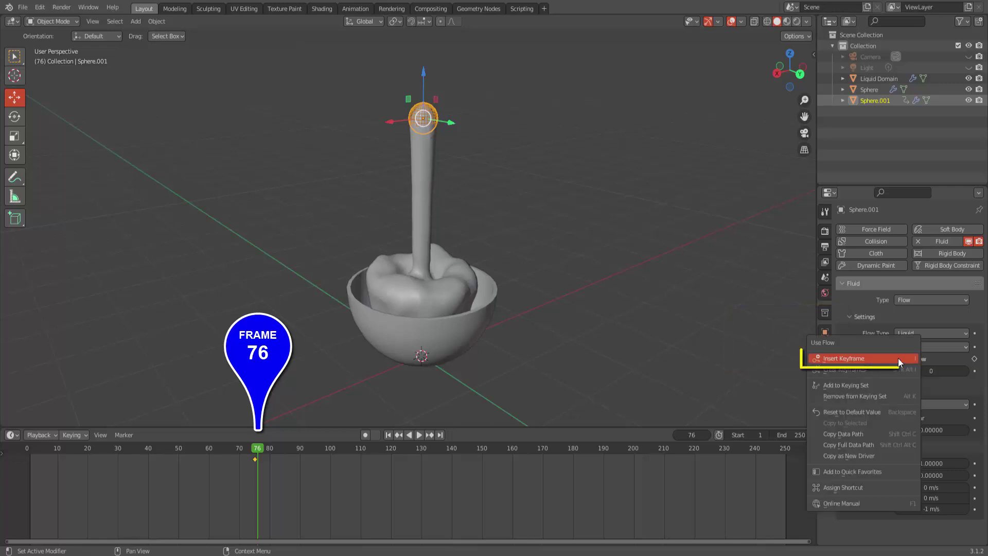
pyautogui.click(899, 359)
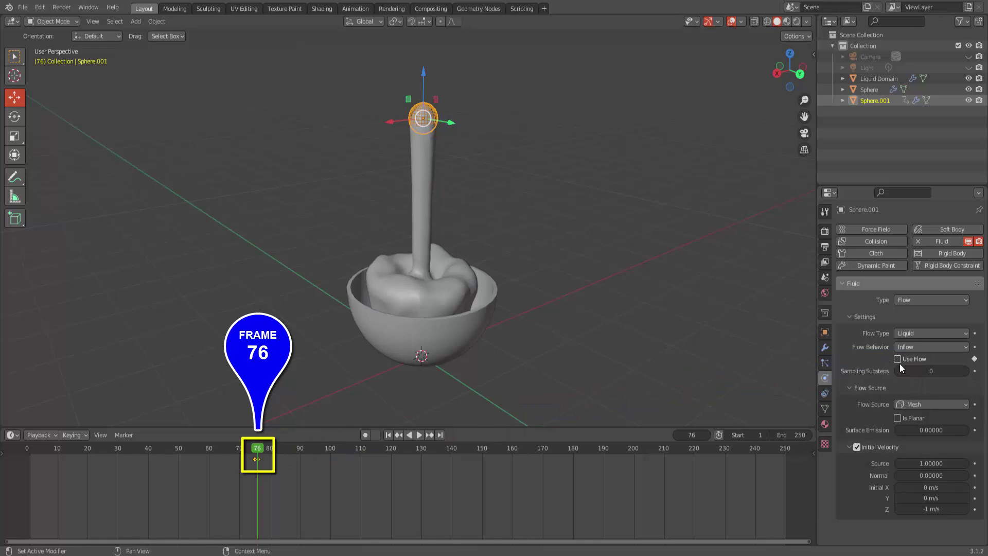
# Play the simulation from the start to preview it, then stop and rewind to frame 1
pyautogui.click(388, 435)
pyautogui.click(418, 435)
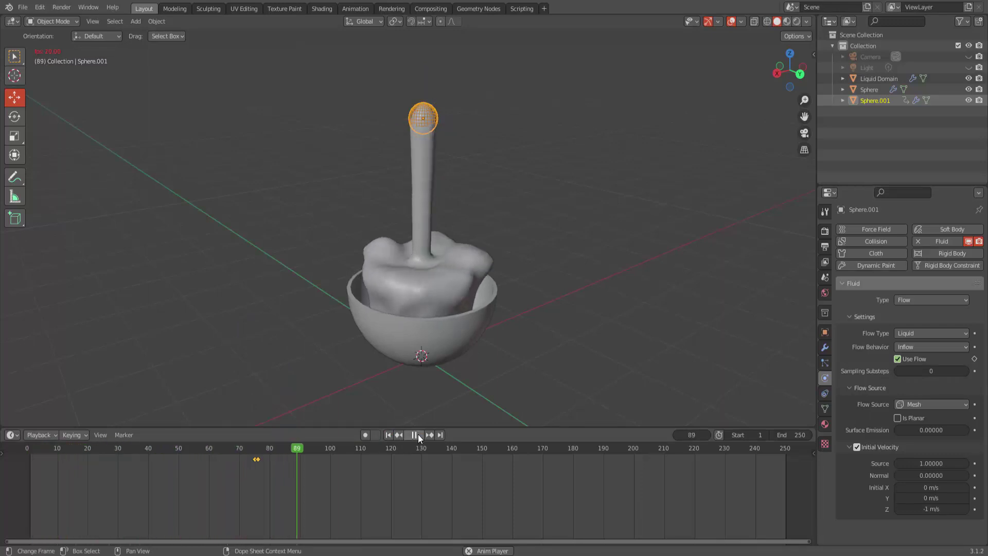
pyautogui.click(418, 434)
pyautogui.click(388, 435)
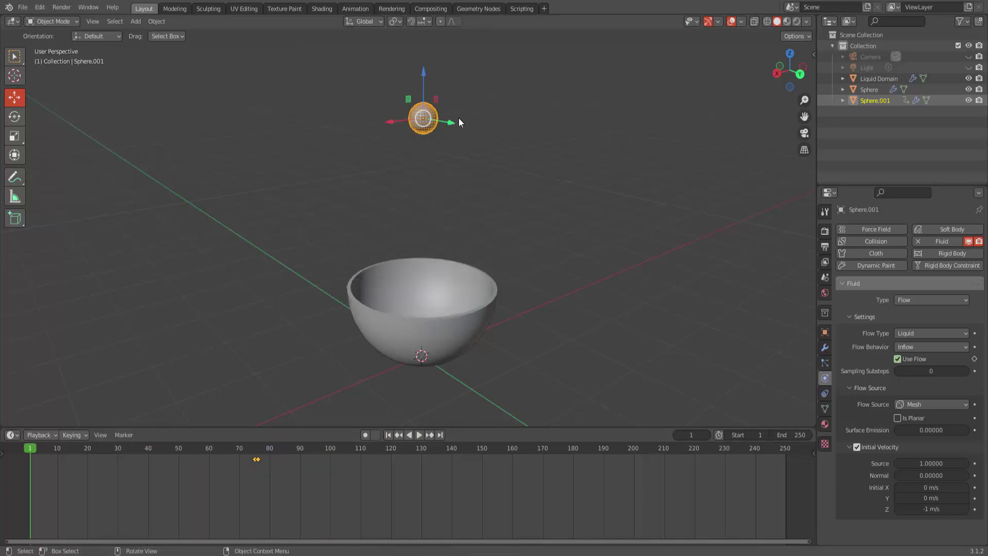
# Set the Liquid Domain's cache type to Replay
pyautogui.click(437, 128)
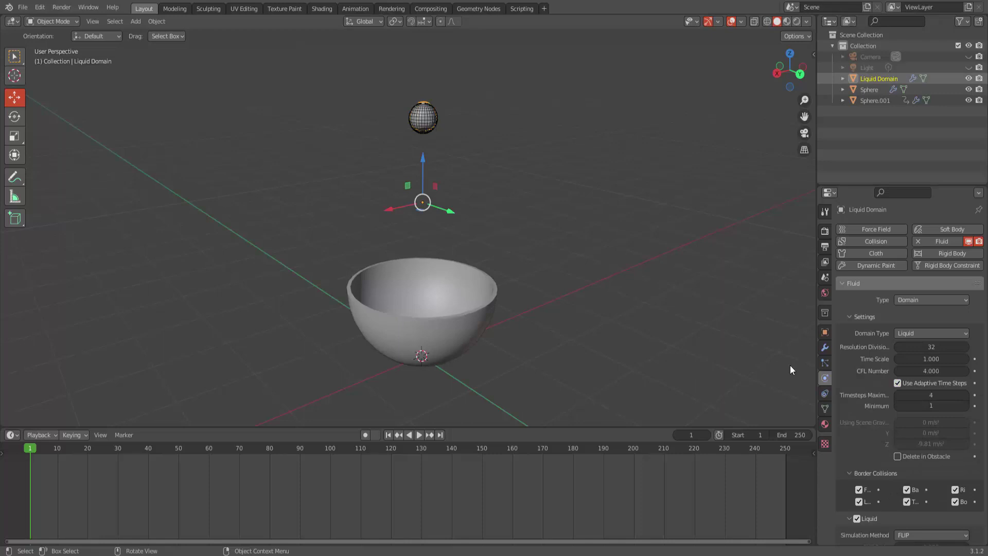
pyautogui.scroll(-5, 864, 416)
pyautogui.scroll(-2, 863, 416)
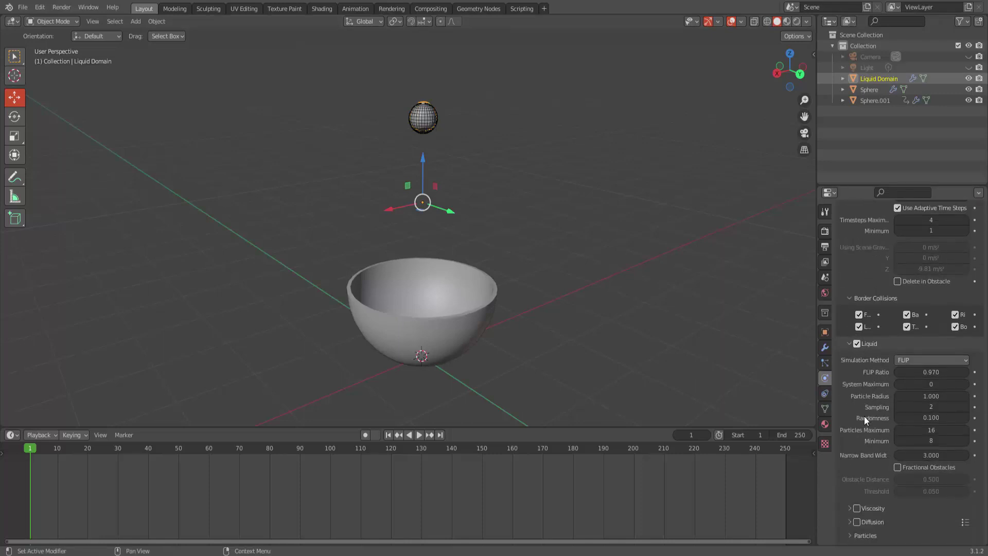
pyautogui.scroll(-4, 864, 416)
pyautogui.scroll(-3, 863, 416)
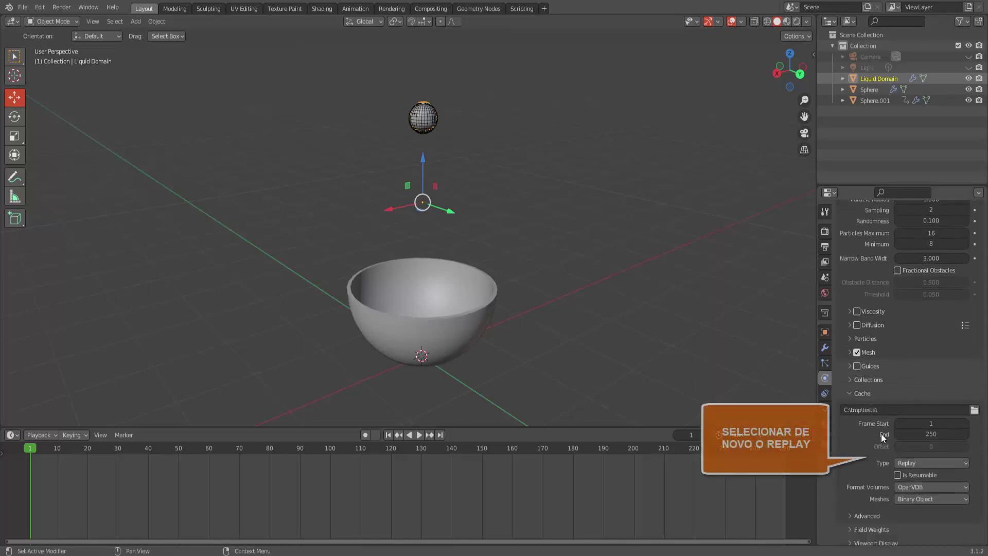
pyautogui.scroll(-1, 881, 433)
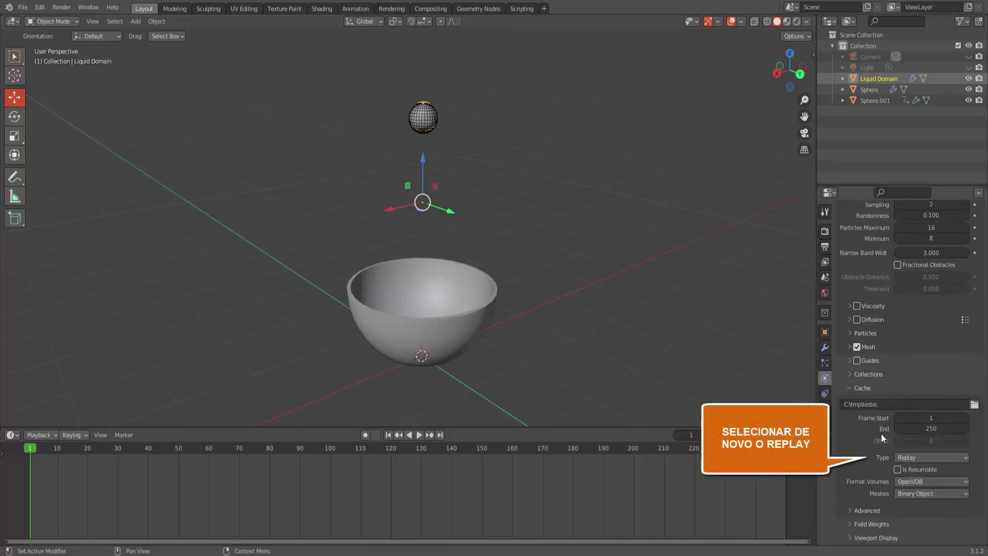
pyautogui.click(910, 456)
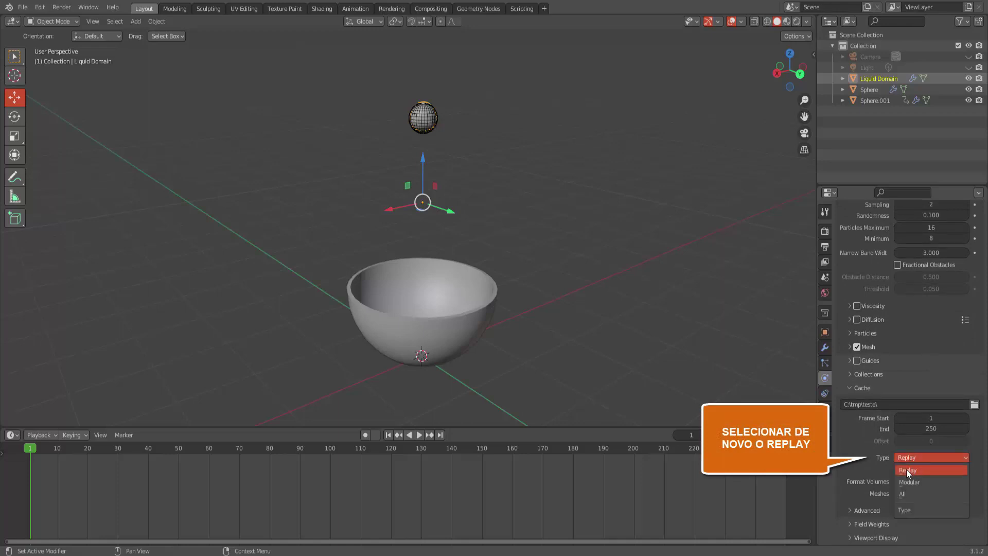
pyautogui.click(906, 468)
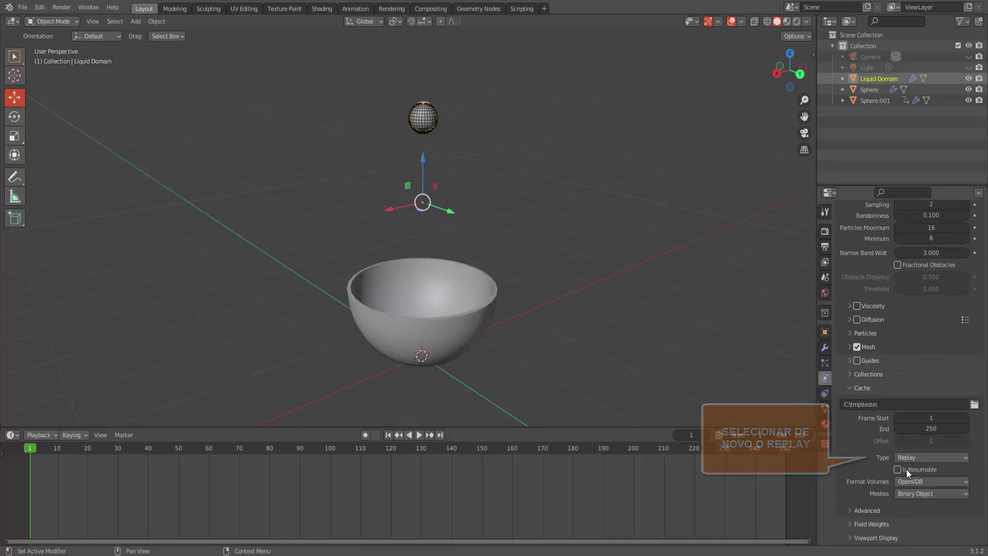
# Replay the simulation showing the stream cut off, rewind, and reselect Sphere.001
pyautogui.click(419, 435)
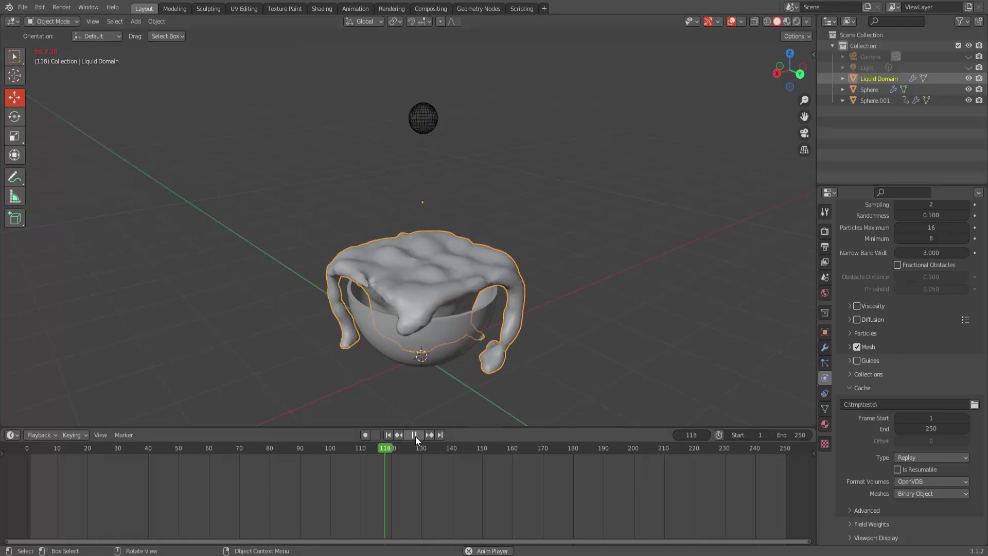
pyautogui.click(415, 435)
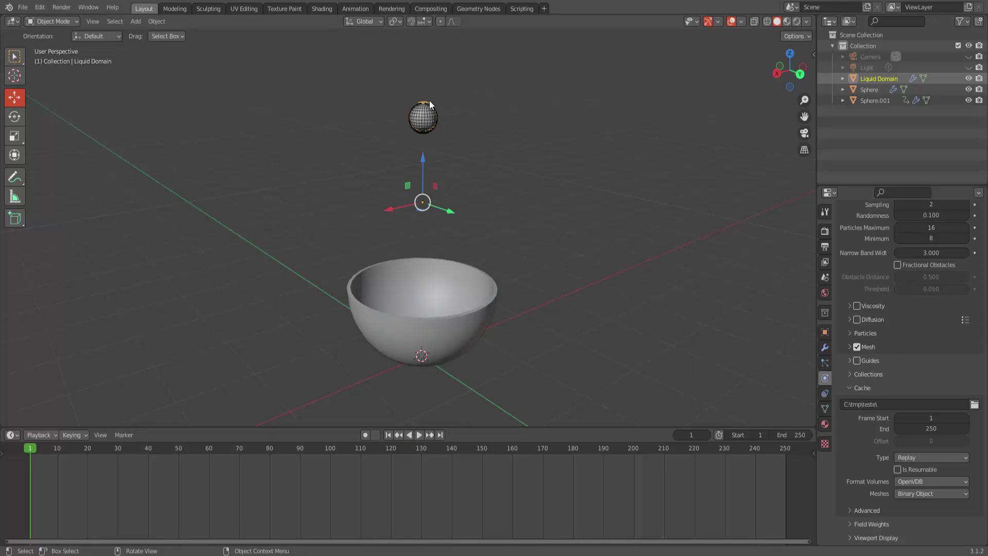
pyautogui.click(425, 113)
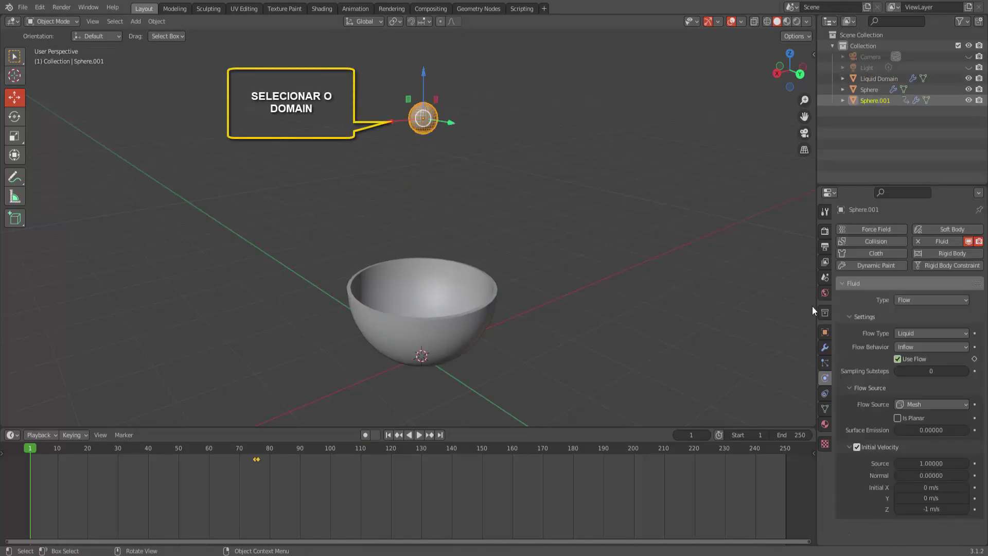
# Set the Liquid Domain's resolution divisions to 90
pyautogui.click(430, 122)
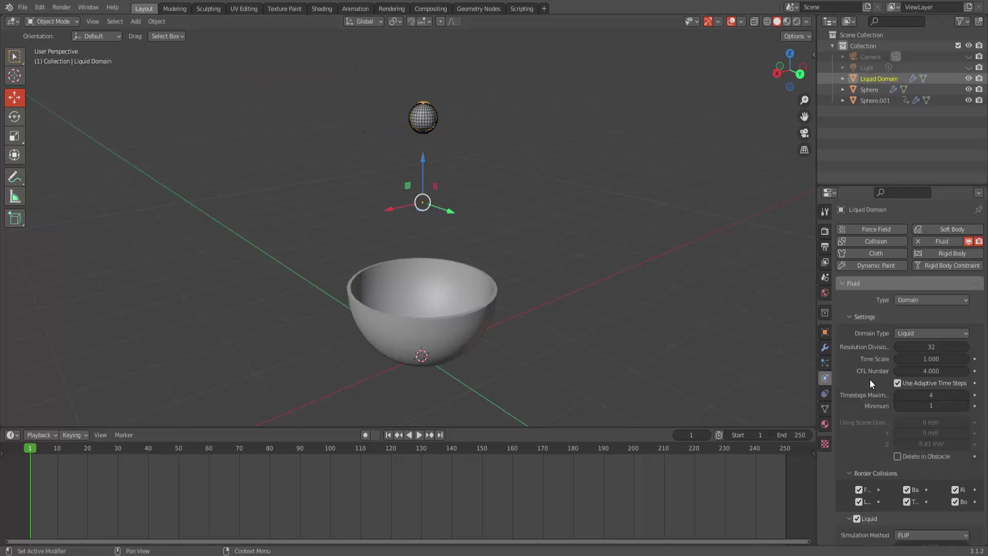
pyautogui.click(925, 347)
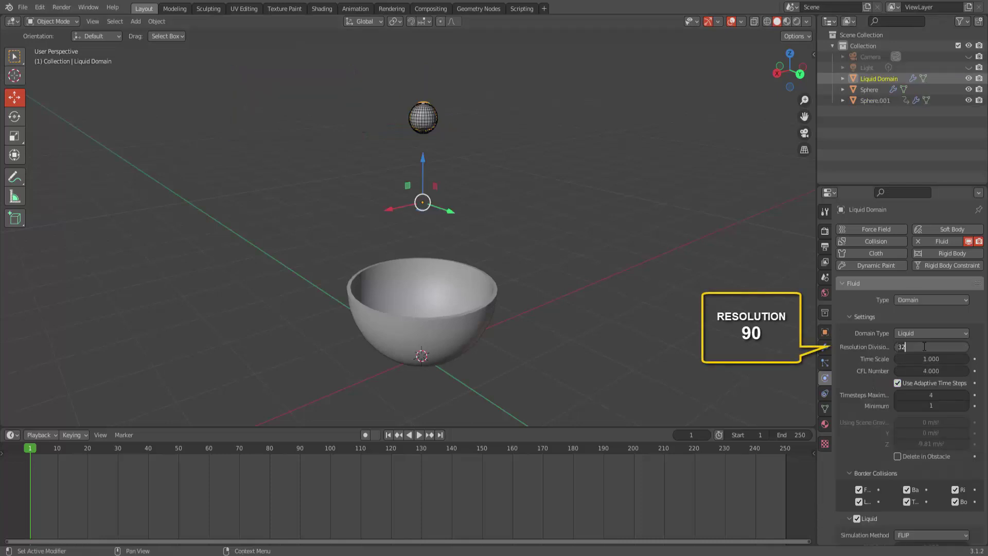
pyautogui.write('90')
pyautogui.press('Return')
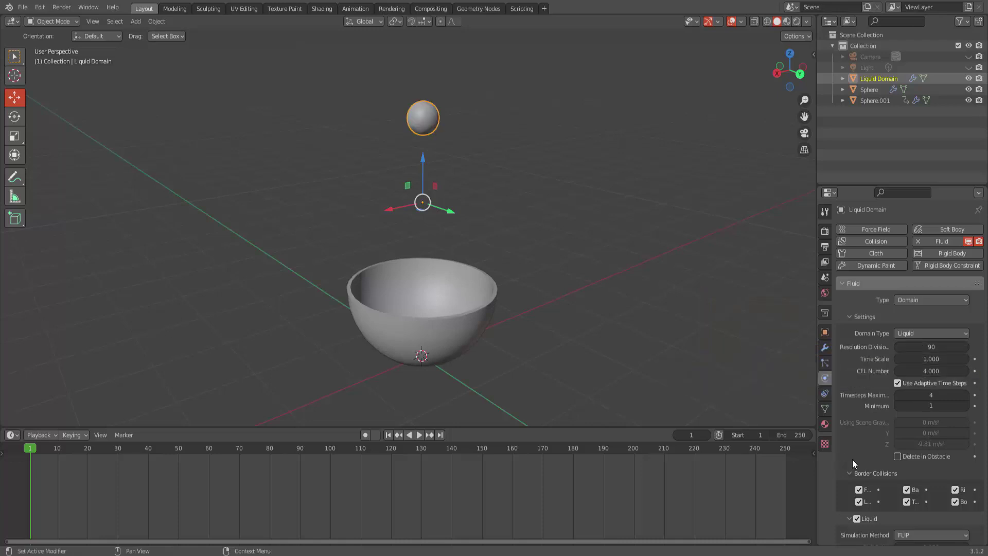
# Set the domain cache type to All and enable Is Resumable
pyautogui.scroll(-8, 859, 450)
pyautogui.scroll(-8, 860, 449)
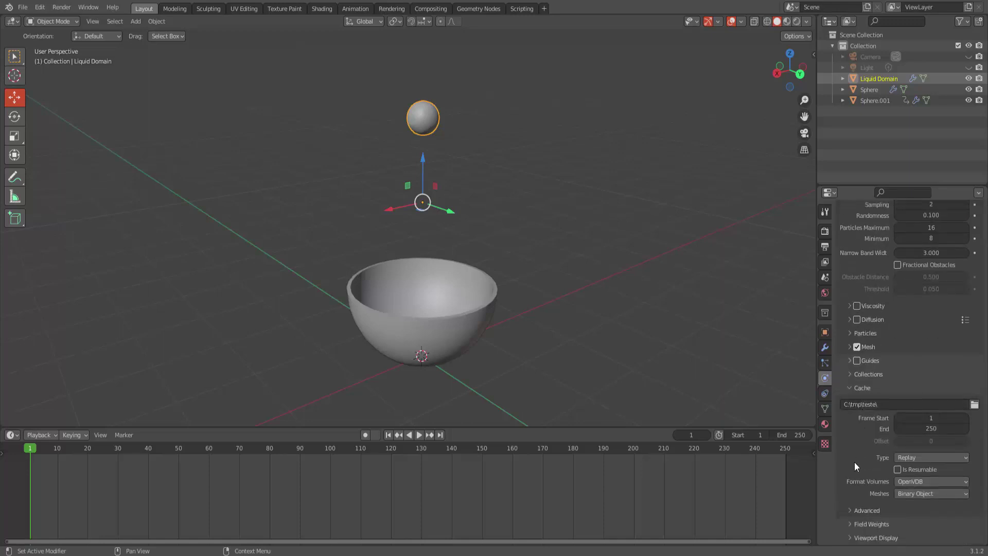
pyautogui.click(913, 456)
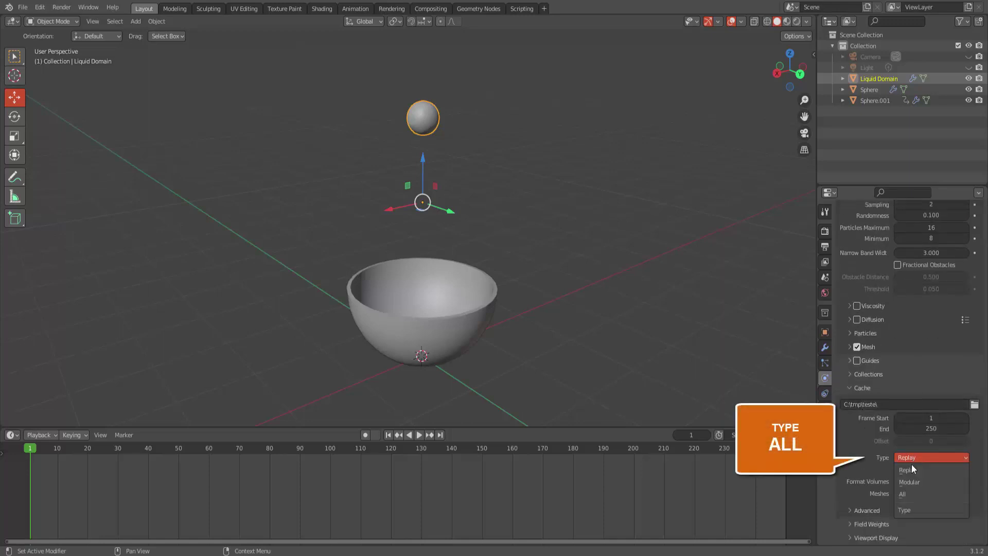
pyautogui.click(908, 492)
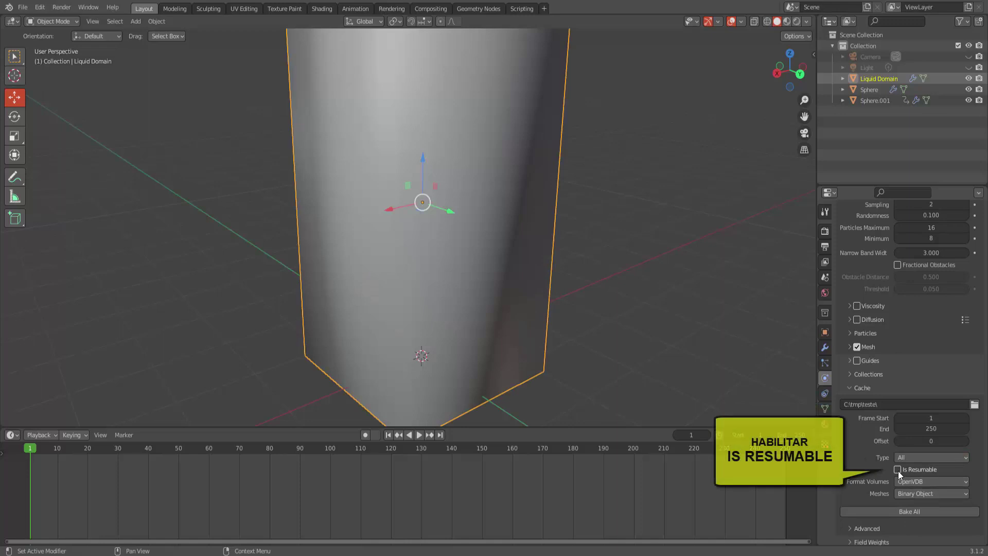
pyautogui.click(899, 470)
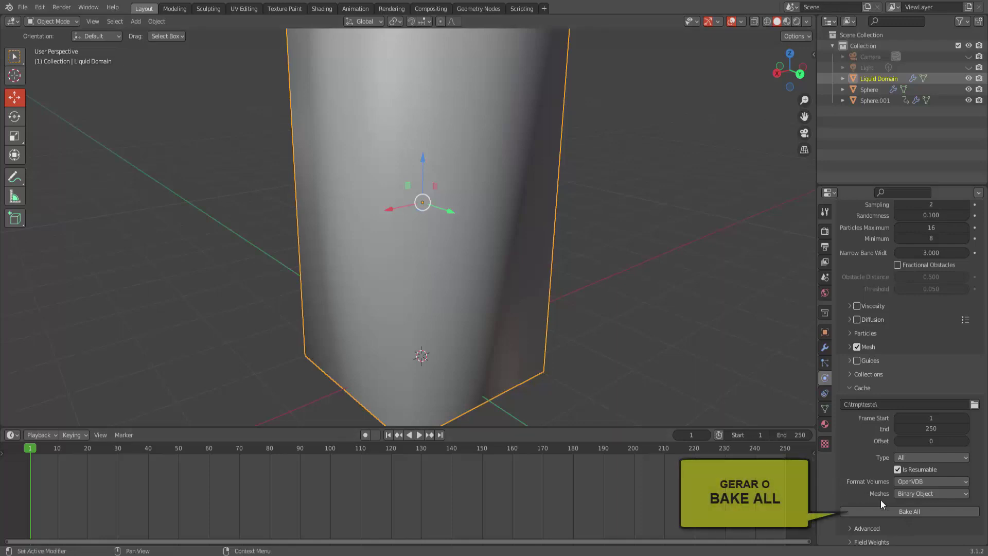
# Run Bake All to bake the liquid domain's full 250-frame simulation
pyautogui.click(910, 513)
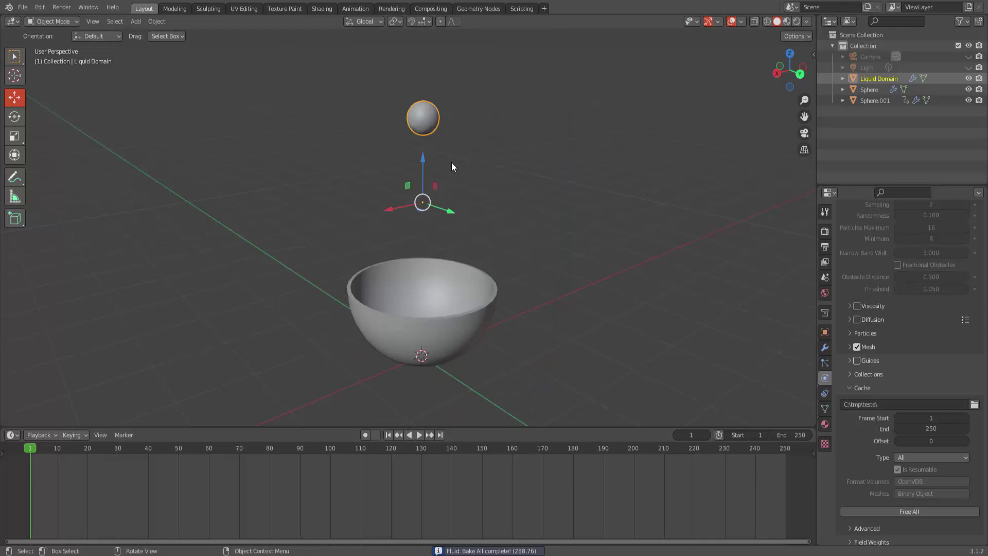
# Play the baked resolution-90 liquid pouring from the sphere into the bowl
pyautogui.click(420, 435)
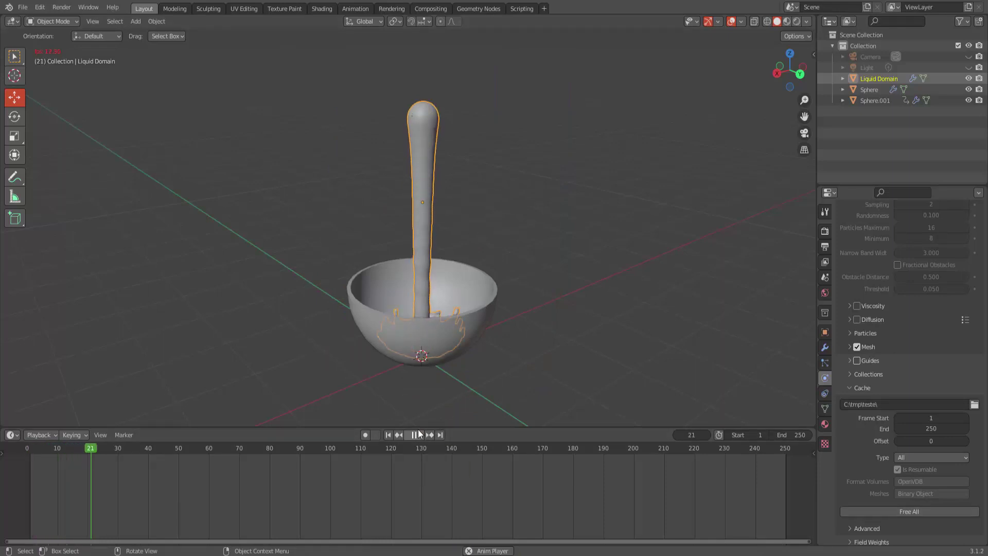